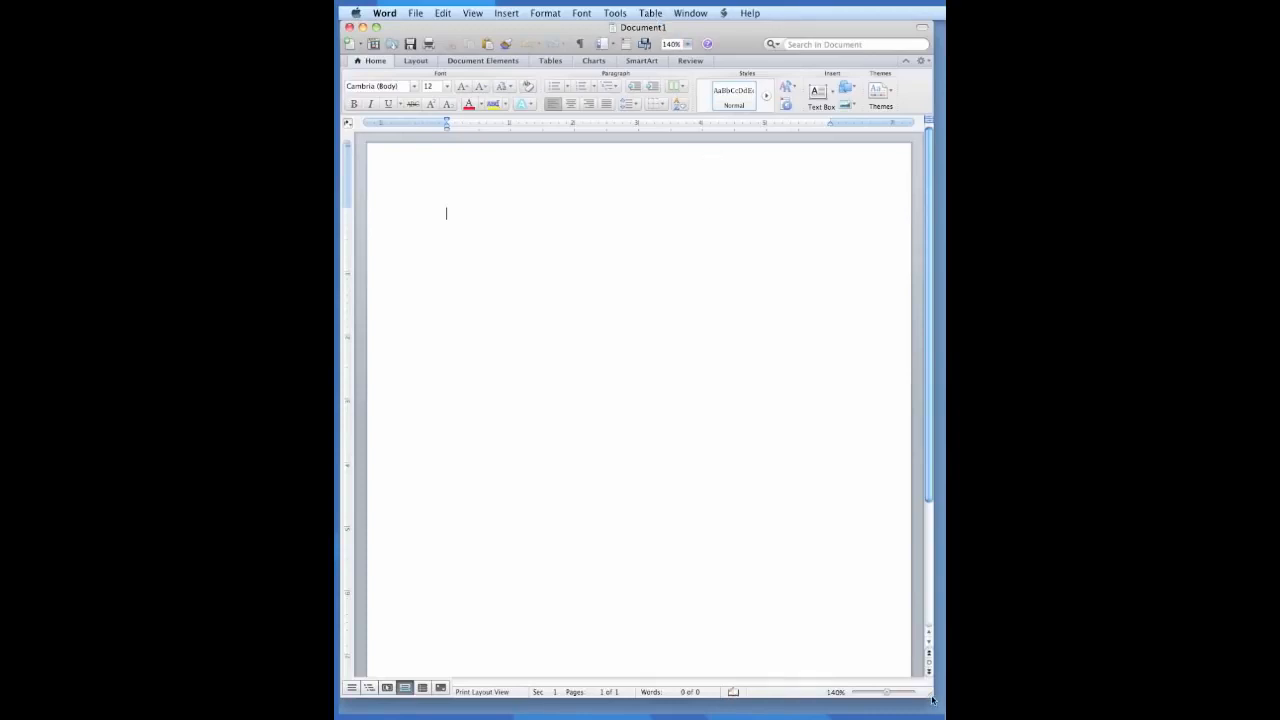
{"action": "left_click_drag", "start_coordinate": [931, 699], "coordinate": [895, 706]}
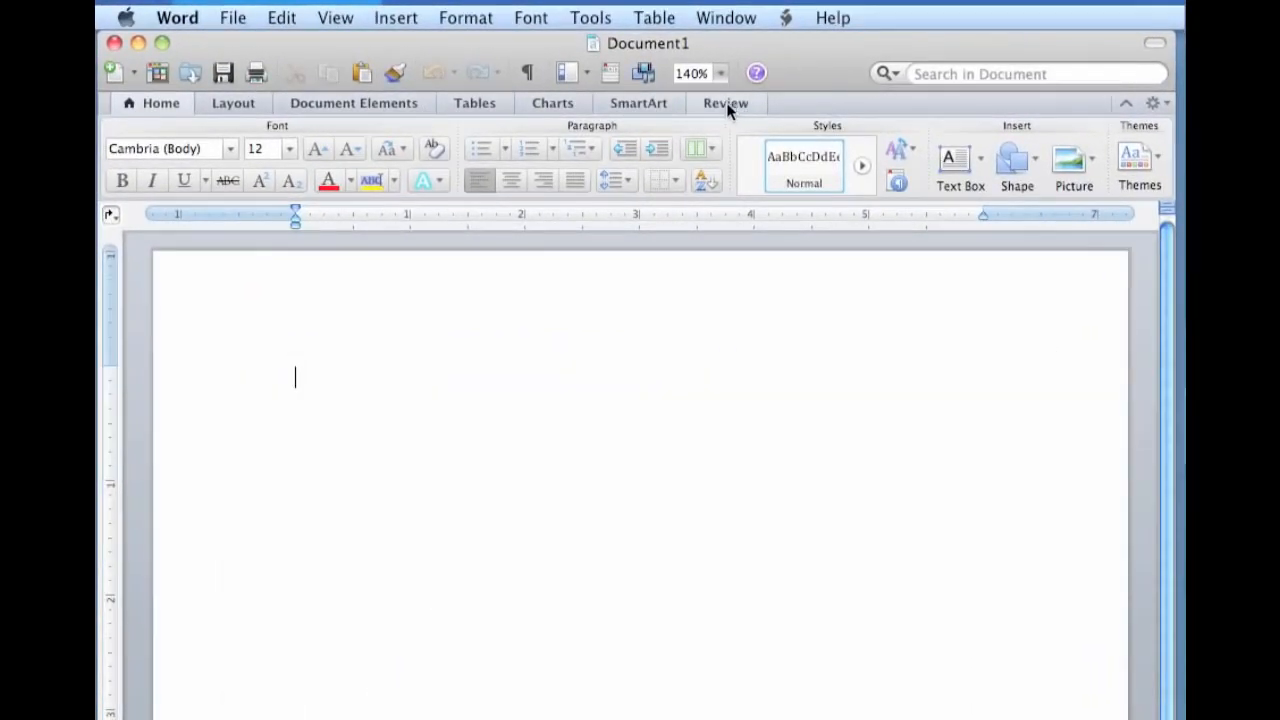
{"action": "left_click", "coordinate": [151, 101]}
{"action": "left_click", "coordinate": [151, 103]}
{"action": "left_click", "coordinate": [226, 22]}
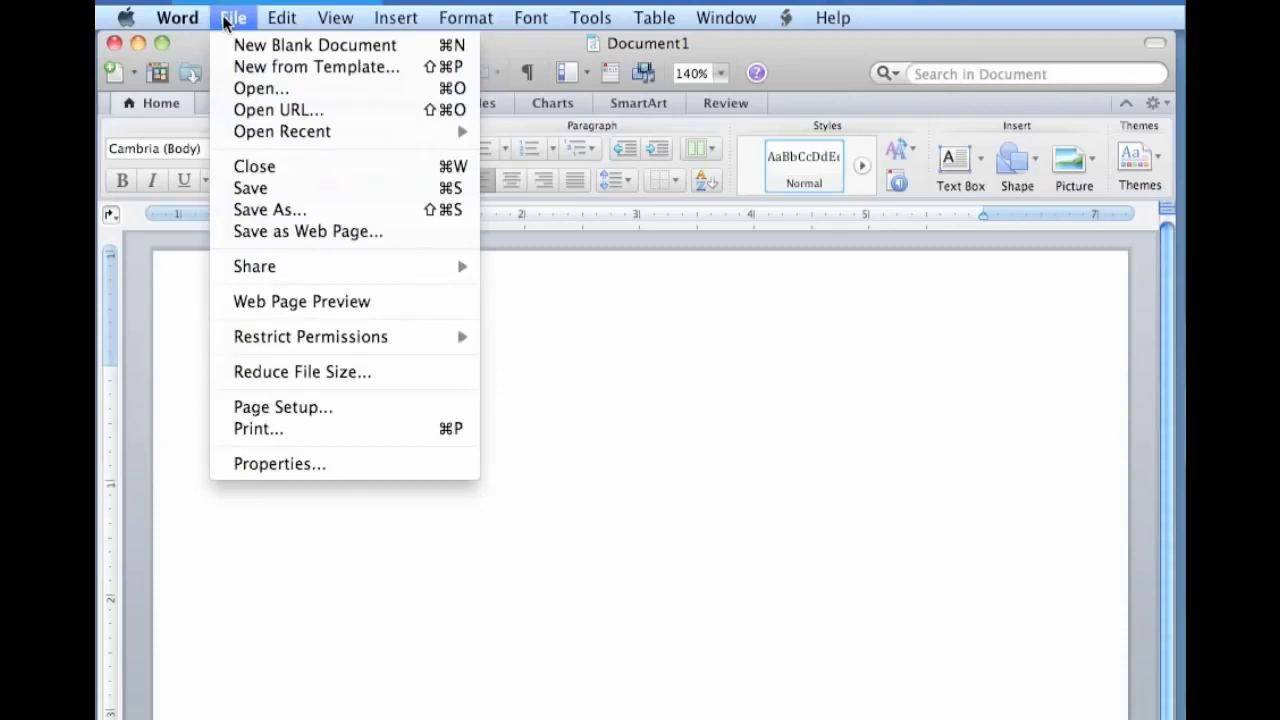
{"action": "left_click", "coordinate": [226, 22]}
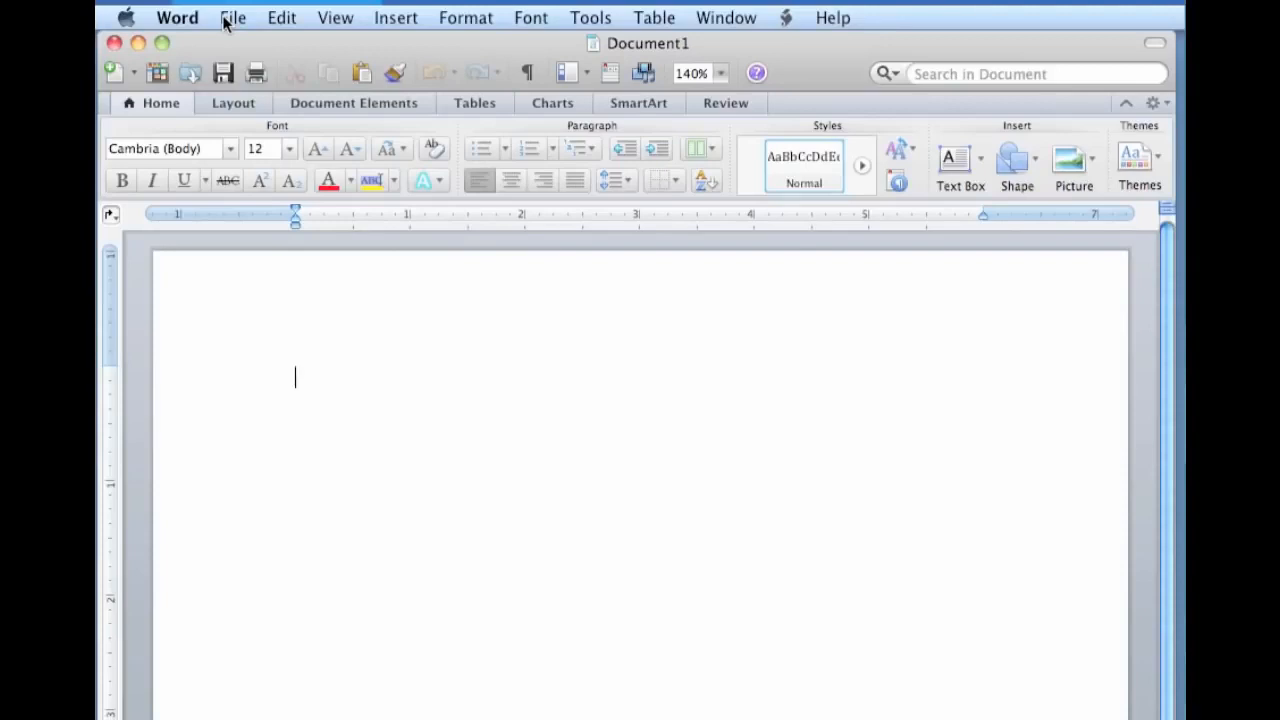
Set the left and right page margins of the whole document to 1" through the page setup's Microsoft Word settings.
{"action": "left_click", "coordinate": [226, 22]}
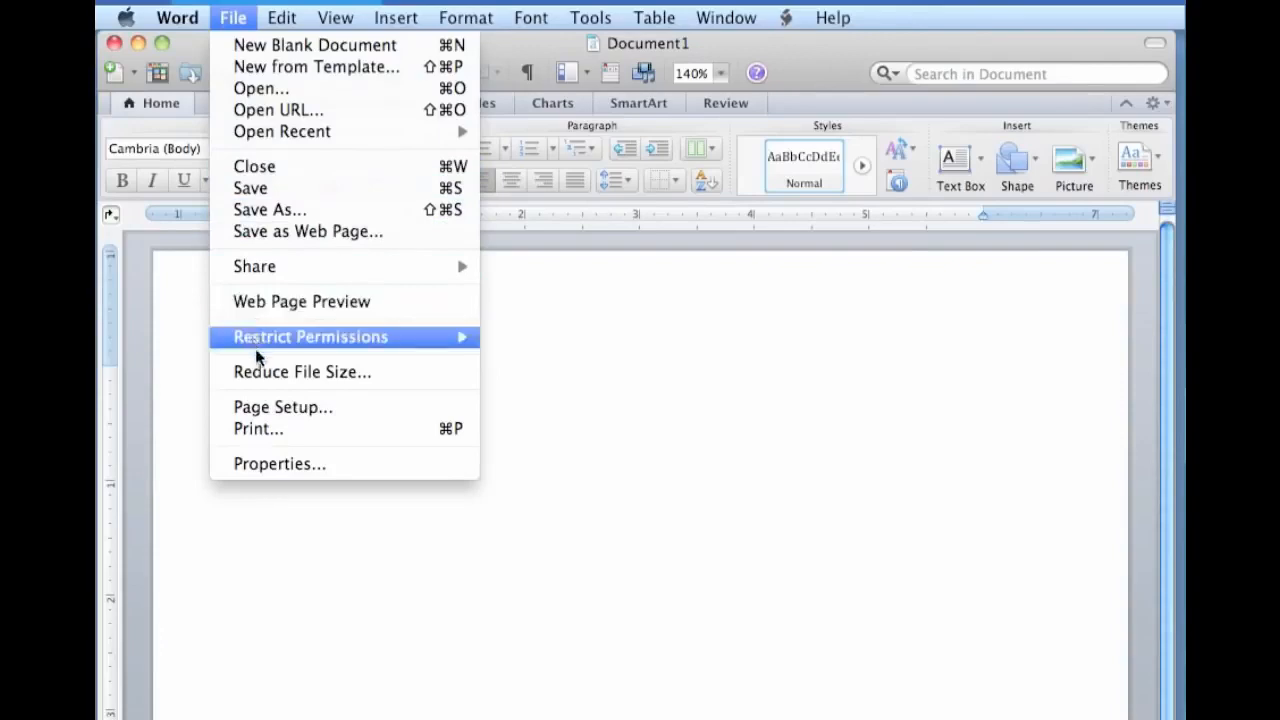
{"action": "left_click", "coordinate": [291, 406]}
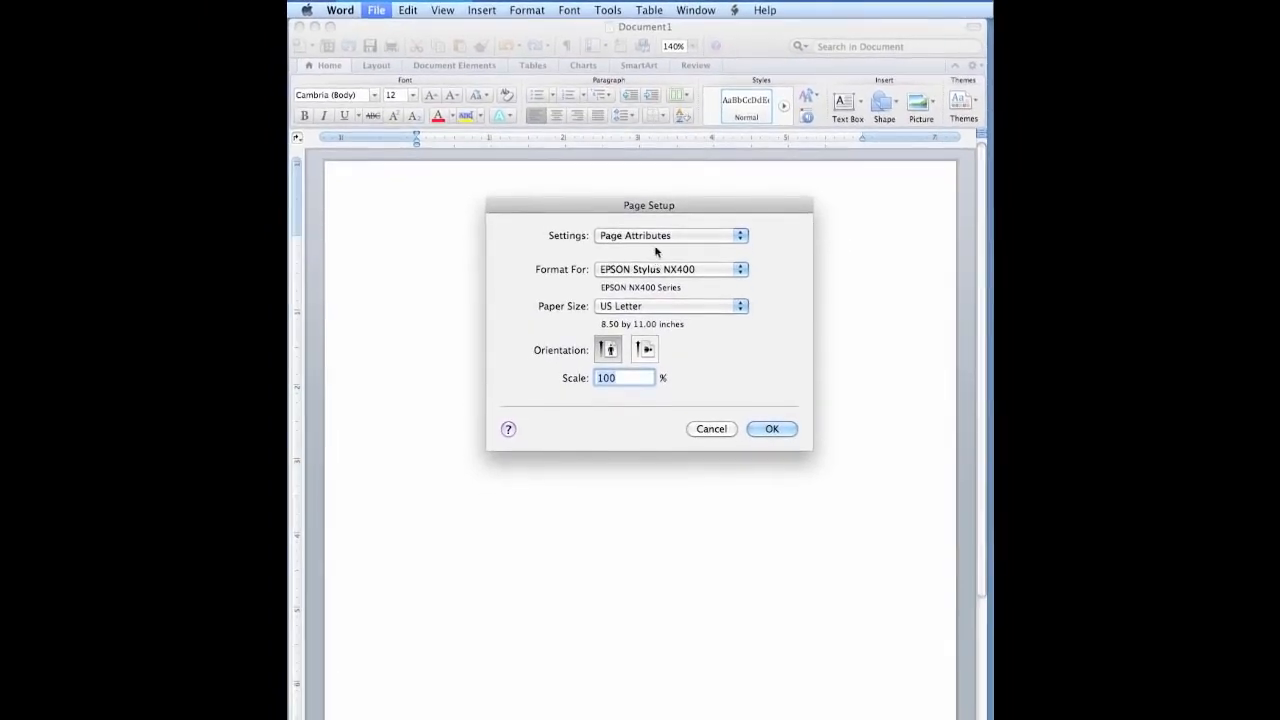
{"action": "left_click", "coordinate": [694, 238]}
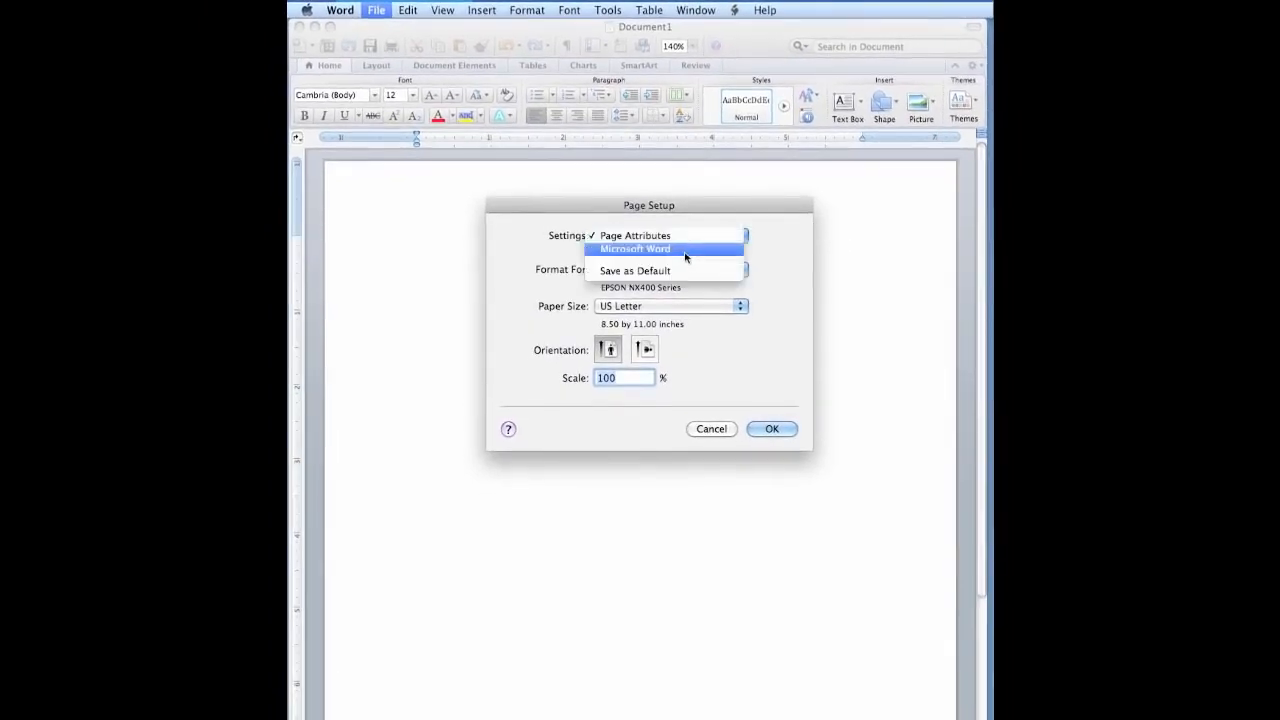
{"action": "left_click", "coordinate": [685, 254]}
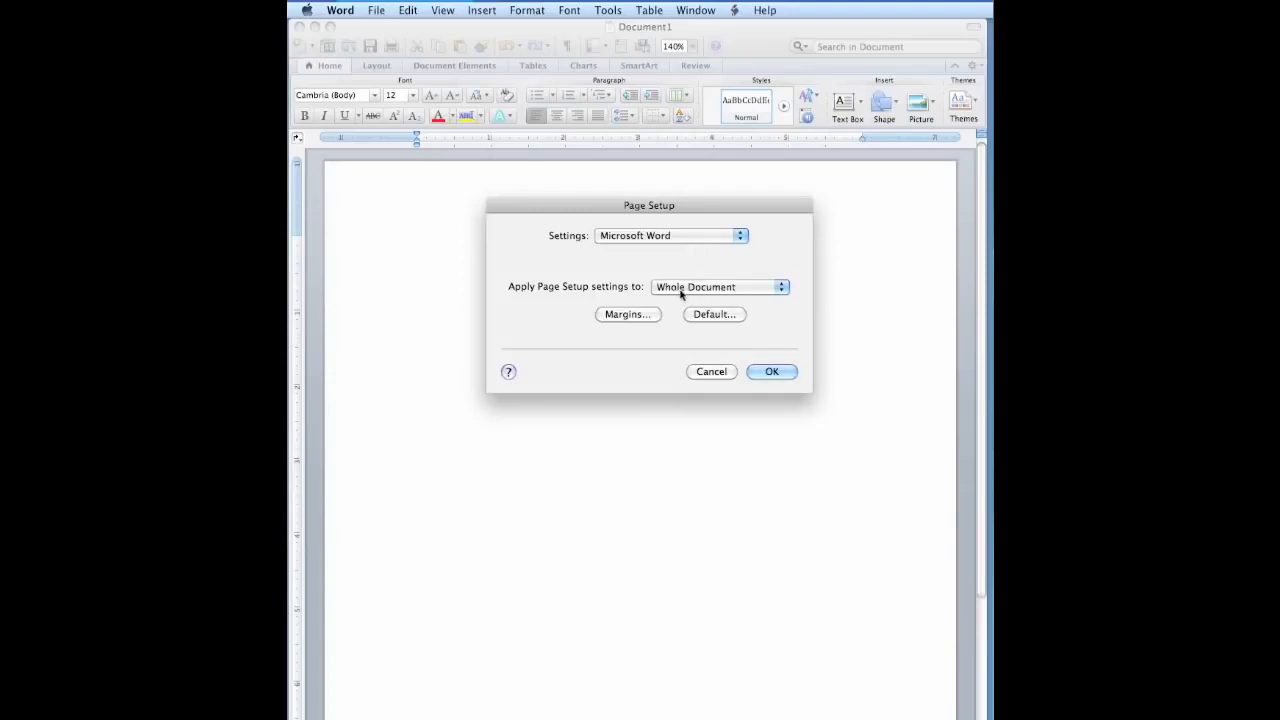
{"action": "left_click", "coordinate": [615, 315]}
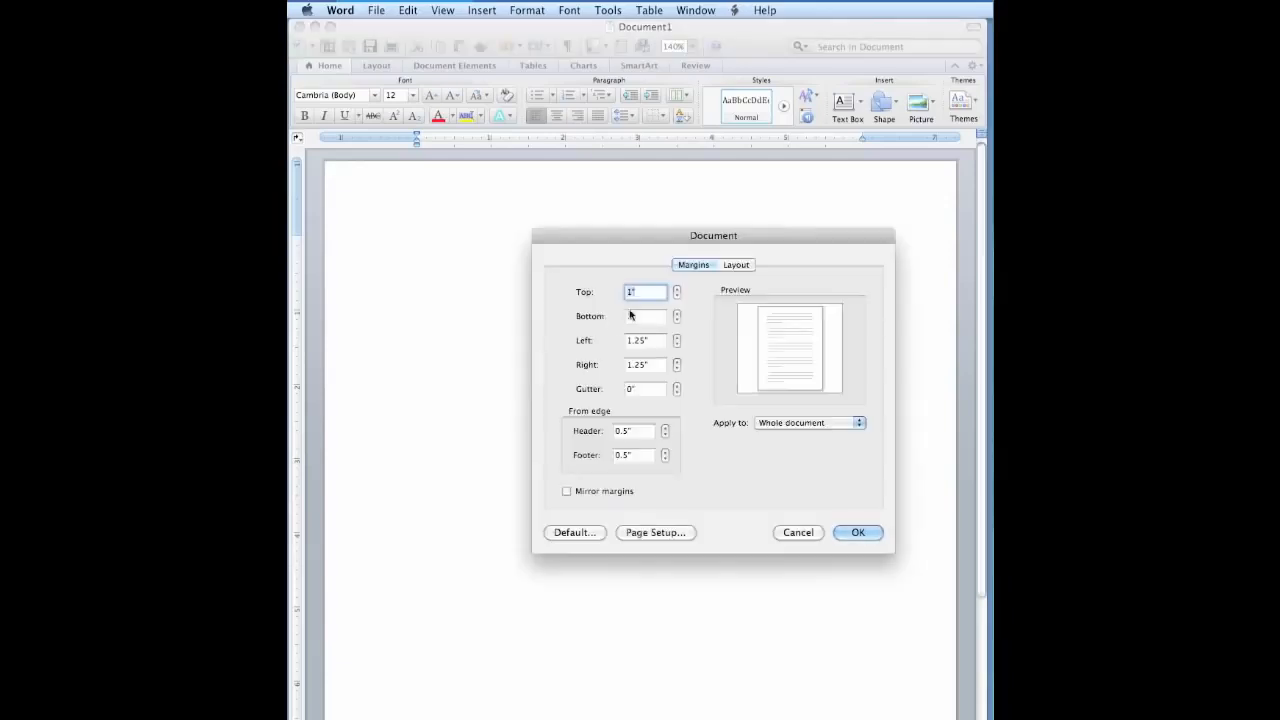
{"action": "left_click", "coordinate": [677, 345]}
{"action": "left_click", "coordinate": [677, 369]}
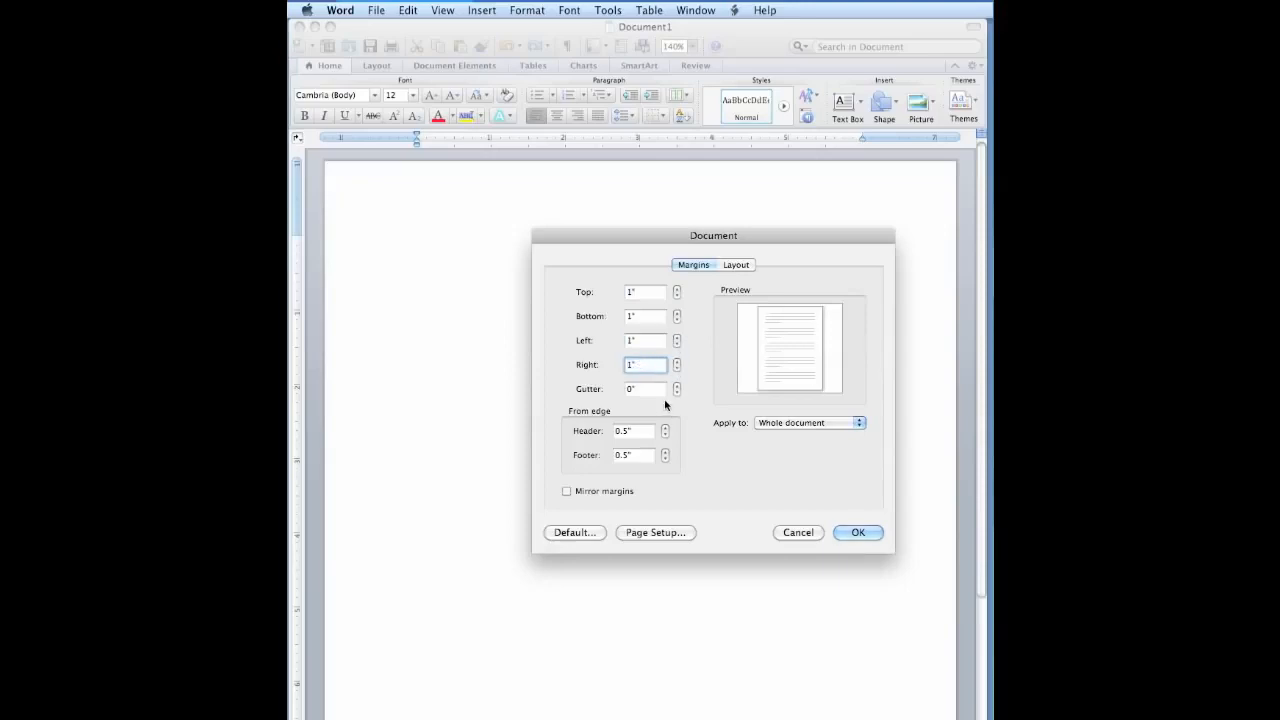
Enable a different first page for headers and footers, and save the document layout as the default for new documents.
{"action": "left_click", "coordinate": [636, 431]}
{"action": "left_click", "coordinate": [638, 455]}
{"action": "left_click", "coordinate": [741, 265]}
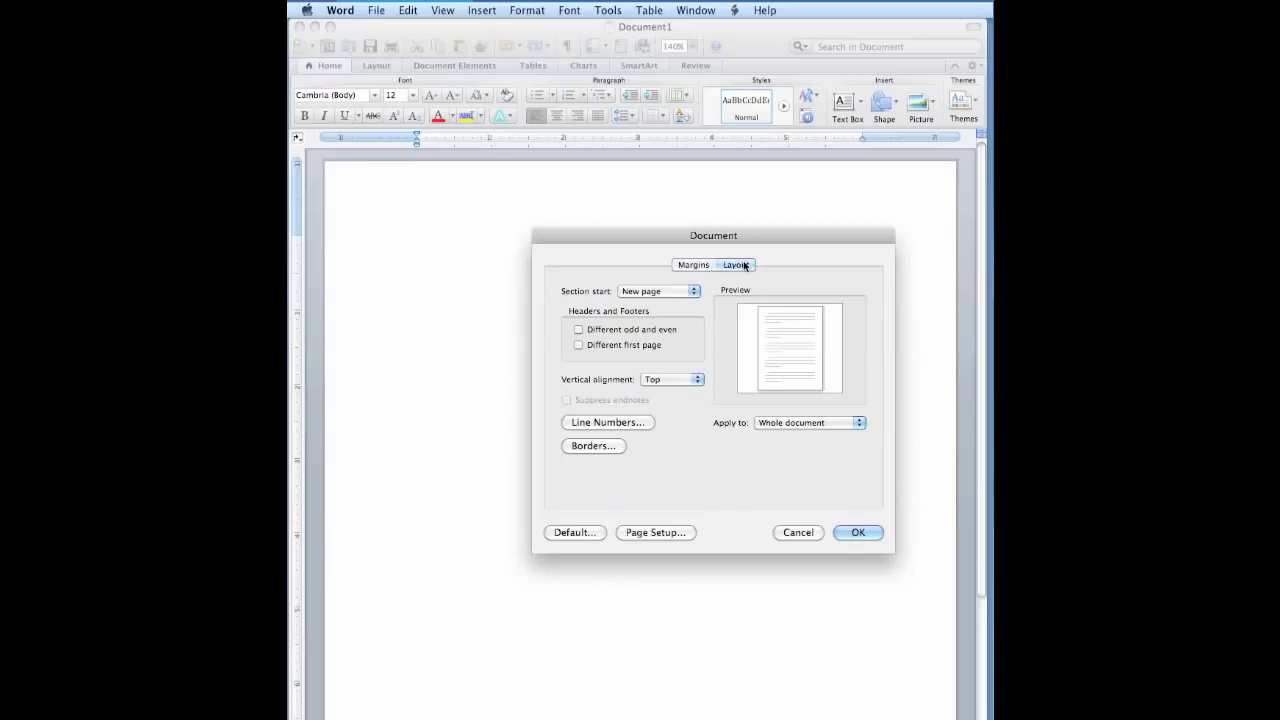
{"action": "left_click", "coordinate": [578, 345]}
{"action": "left_click", "coordinate": [592, 532]}
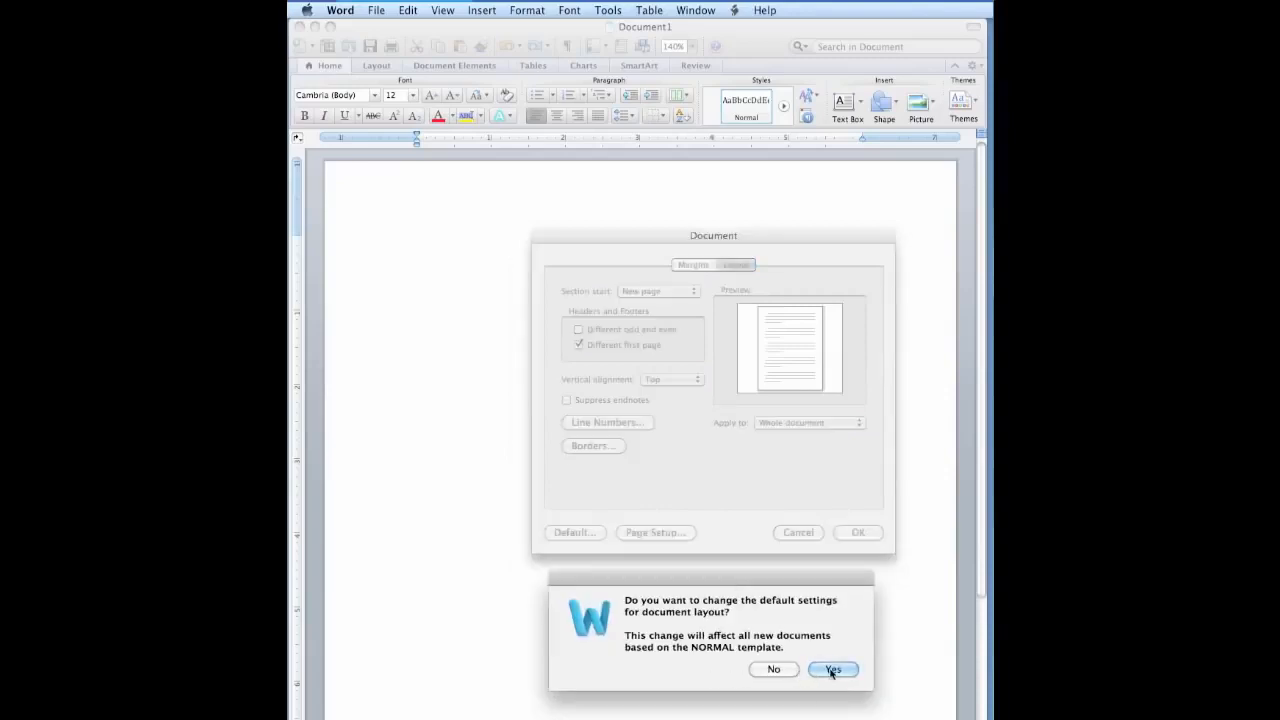
{"action": "left_click", "coordinate": [832, 670]}
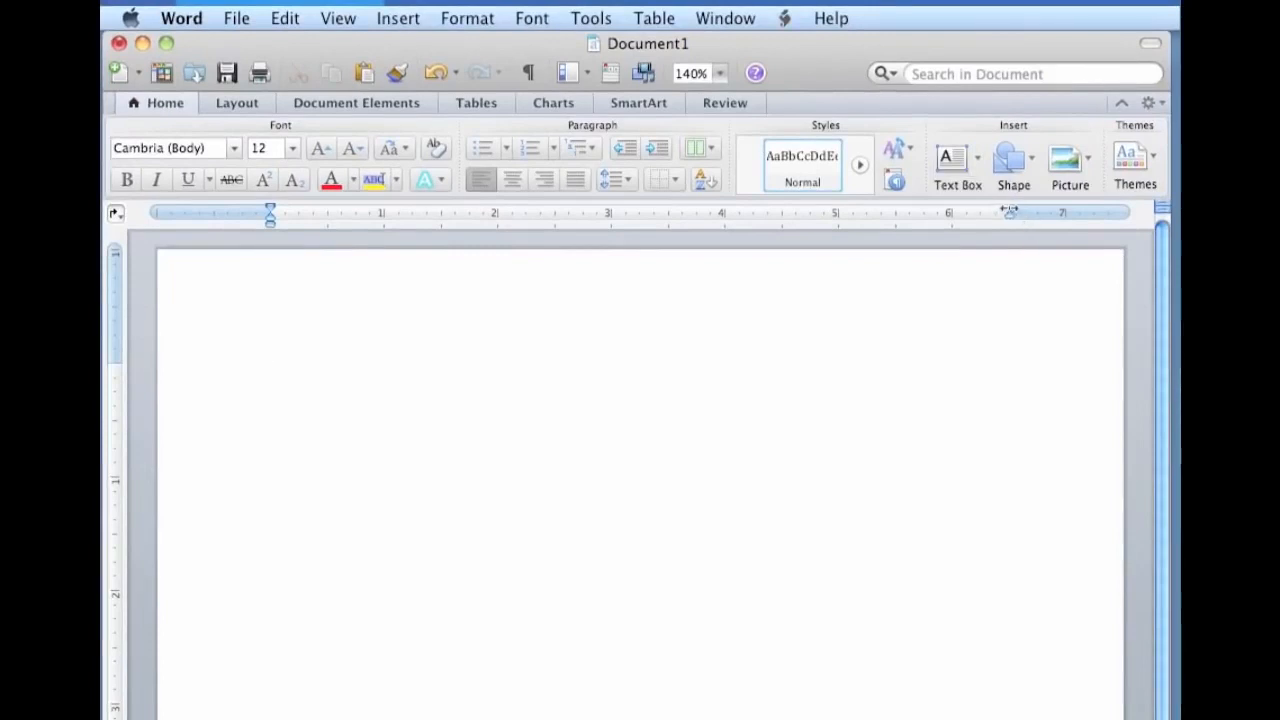
{"action": "mouse_move", "coordinate": [1008, 210]}
{"action": "left_mouse_down"}
{"action": "mouse_move", "coordinate": [1045, 210]}
{"action": "mouse_move", "coordinate": [1010, 211]}
{"action": "left_mouse_up"}
{"action": "mouse_move", "coordinate": [270, 210]}
{"action": "left_mouse_down"}
{"action": "mouse_move", "coordinate": [326, 216]}
{"action": "mouse_move", "coordinate": [271, 225]}
{"action": "left_mouse_up"}
Choose Times New Roman, Regular, size 12, and make it the default font for new documents.
{"action": "left_click", "coordinate": [462, 20]}
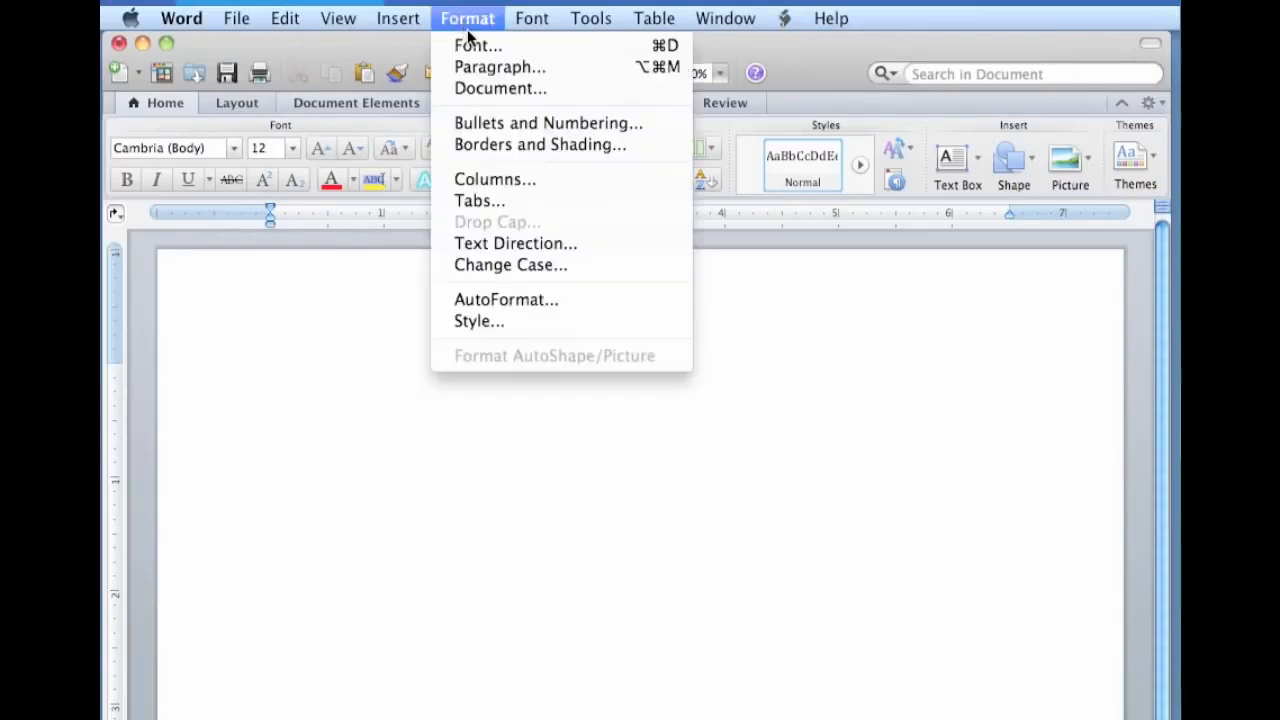
{"action": "left_click", "coordinate": [468, 42]}
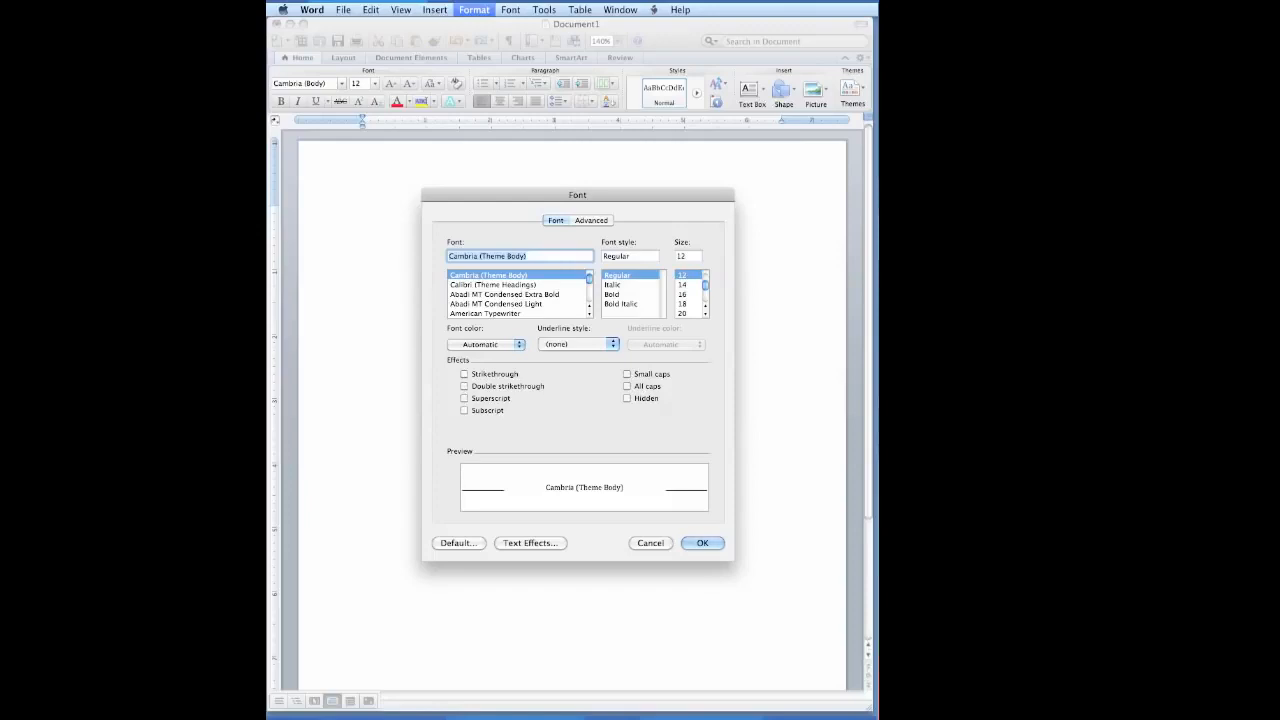
{"action": "type", "text": "times New Roman"}
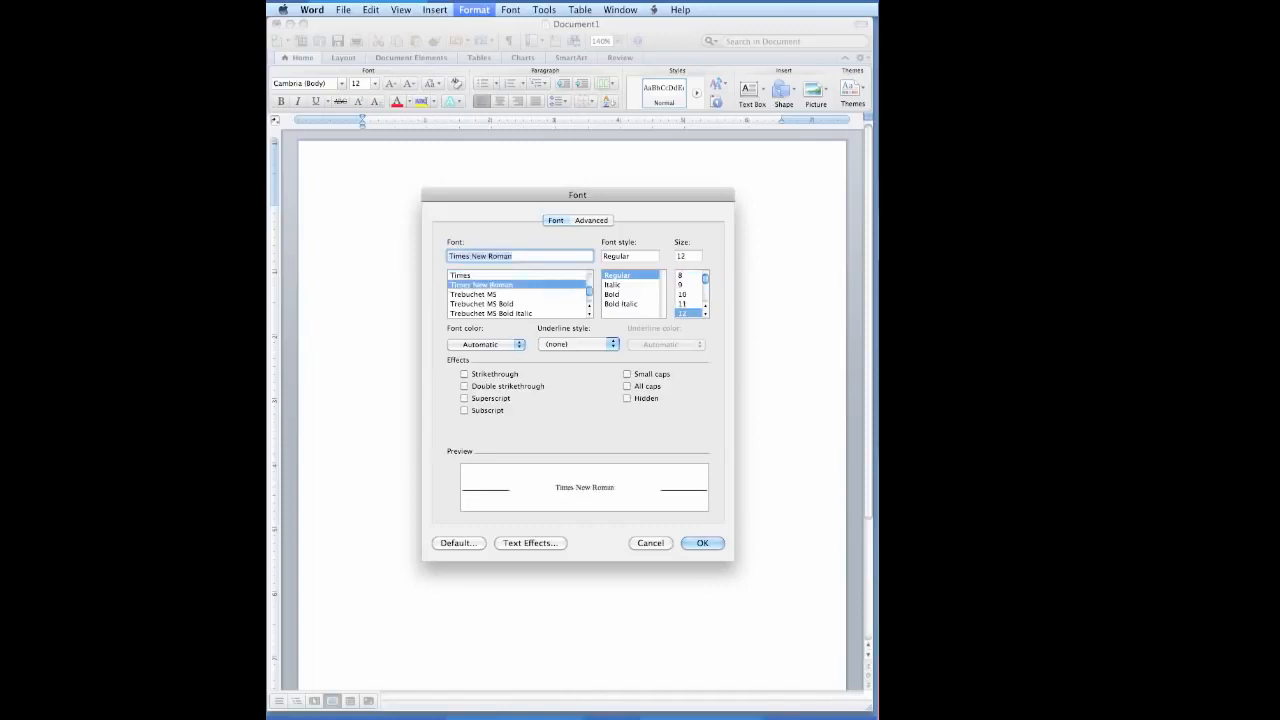
{"action": "key", "text": "Tab"}
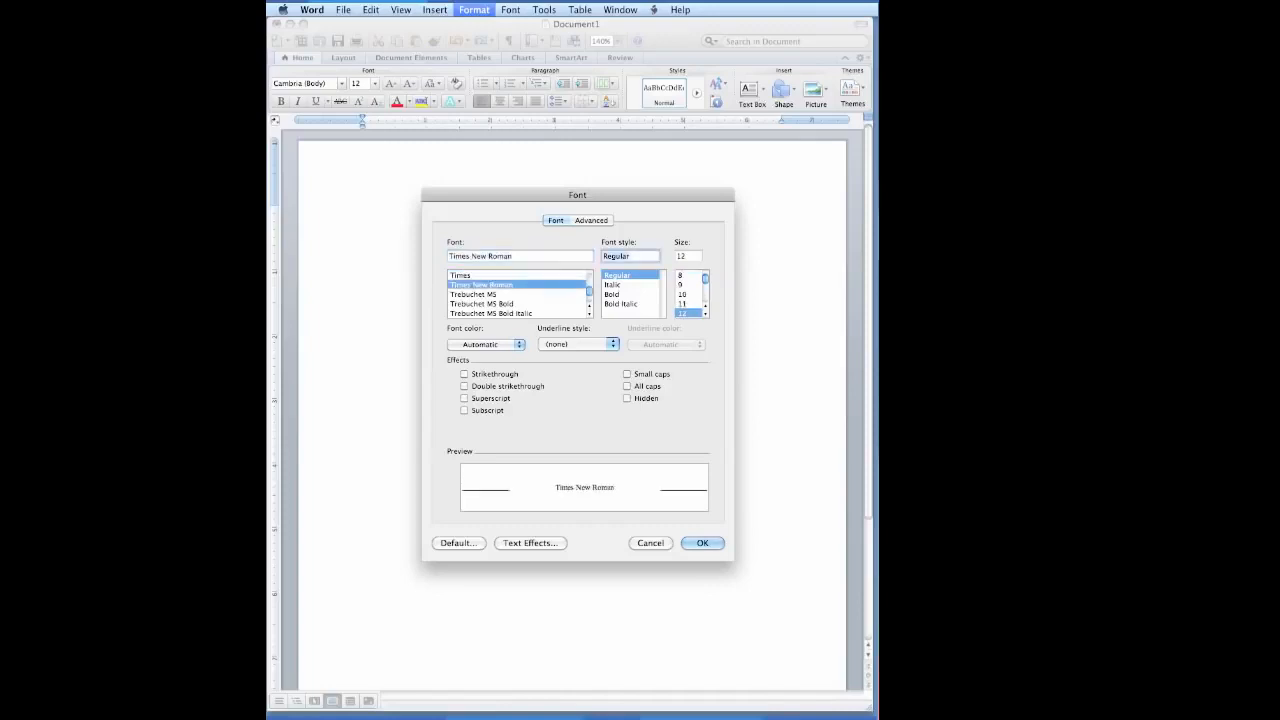
{"action": "key", "text": "Tab"}
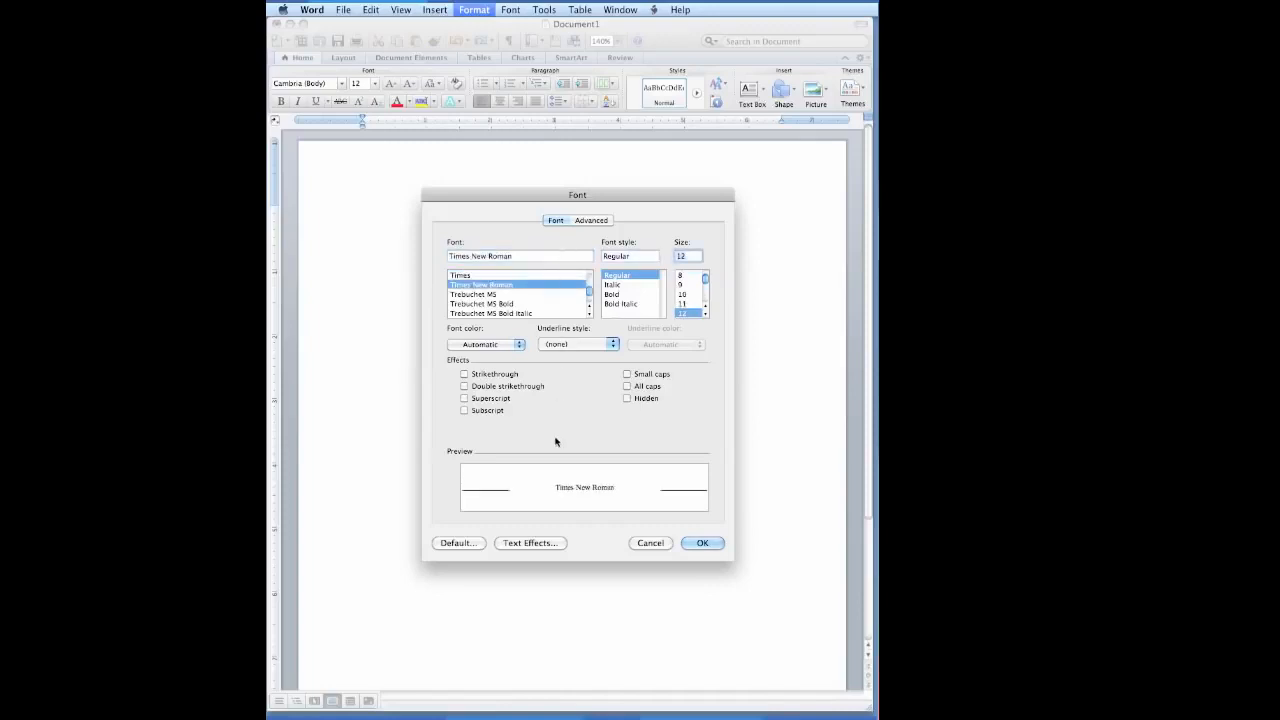
{"action": "left_click", "coordinate": [441, 547]}
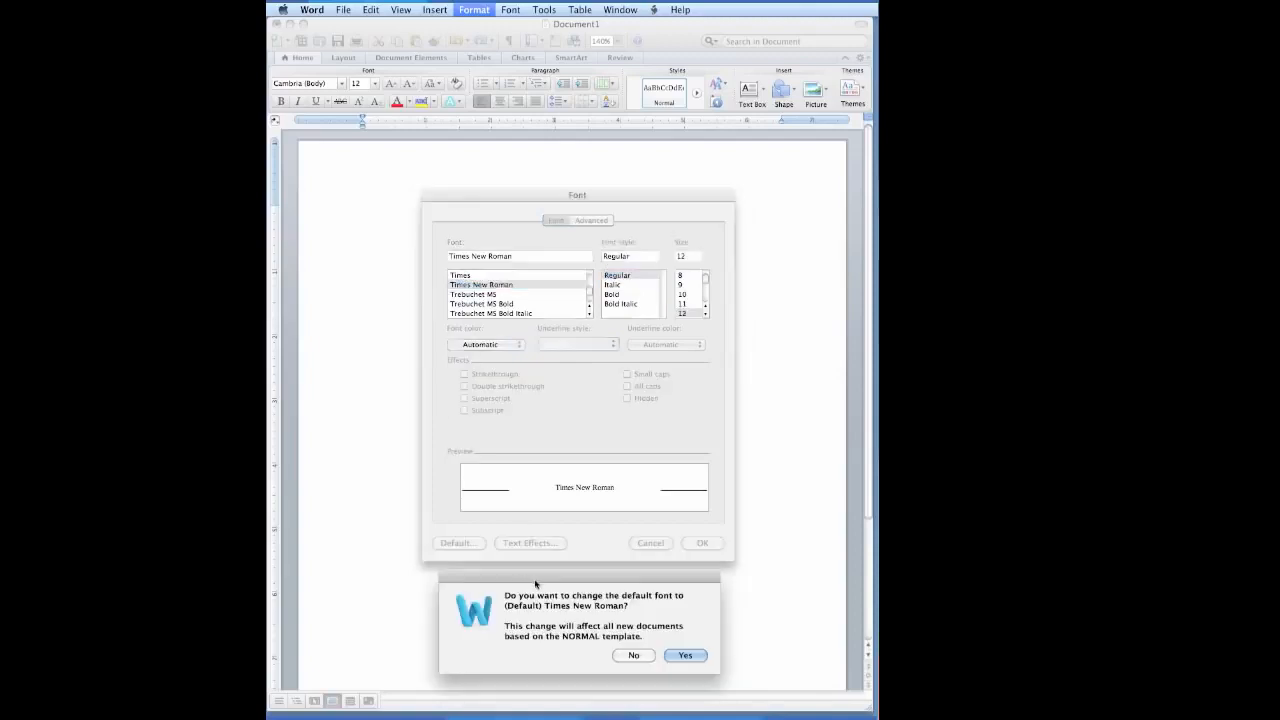
{"action": "left_click", "coordinate": [692, 658]}
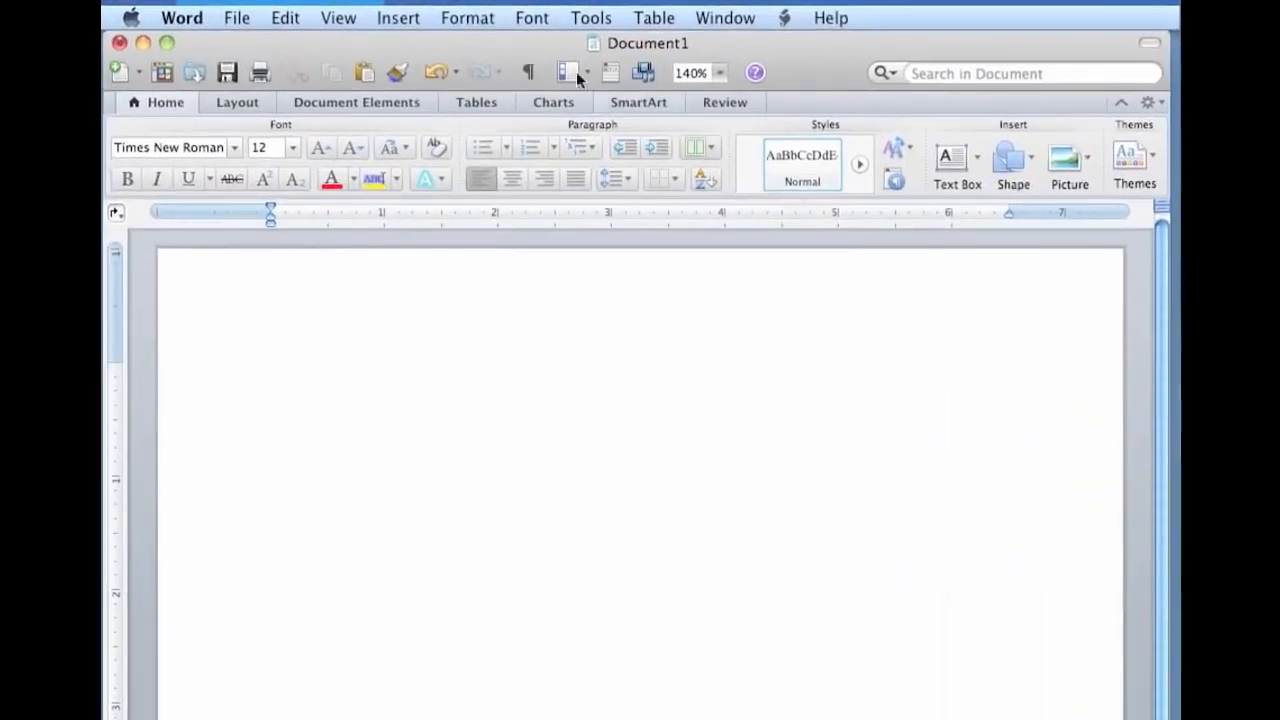
Set the paragraph line spacing to Double, keeping left alignment and no special indentation.
{"action": "left_click", "coordinate": [467, 18]}
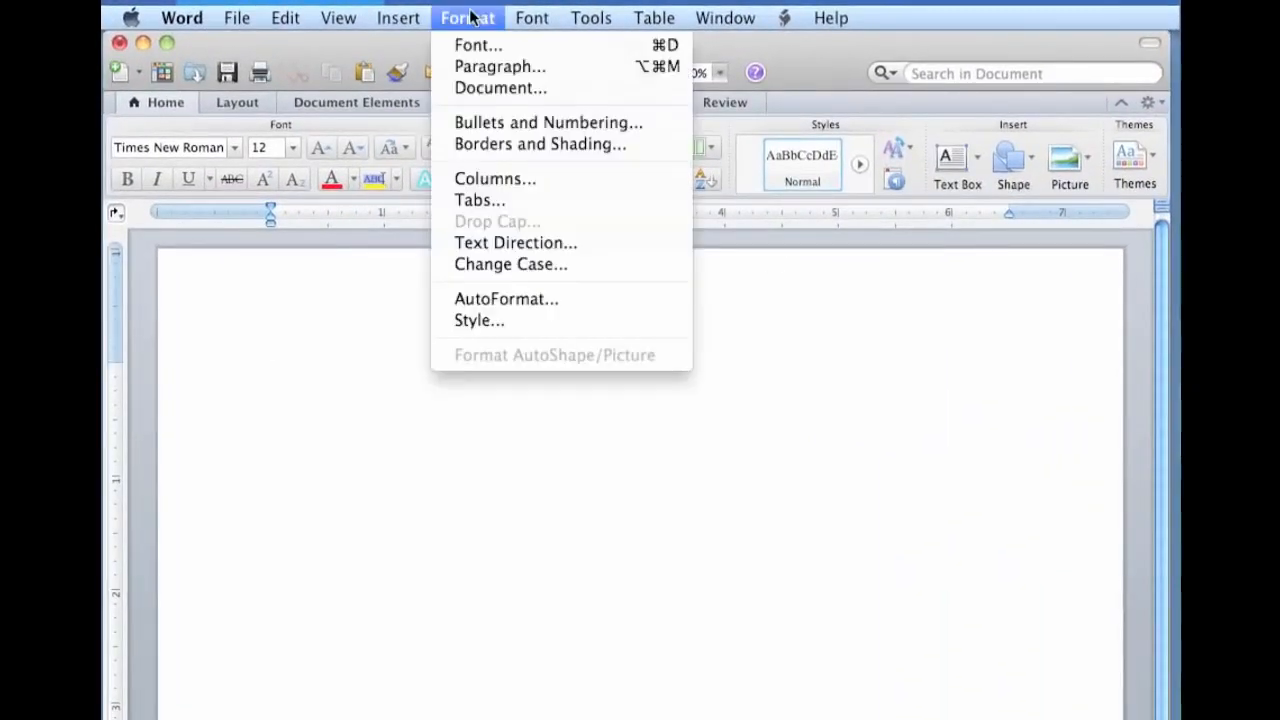
{"action": "left_click", "coordinate": [483, 70]}
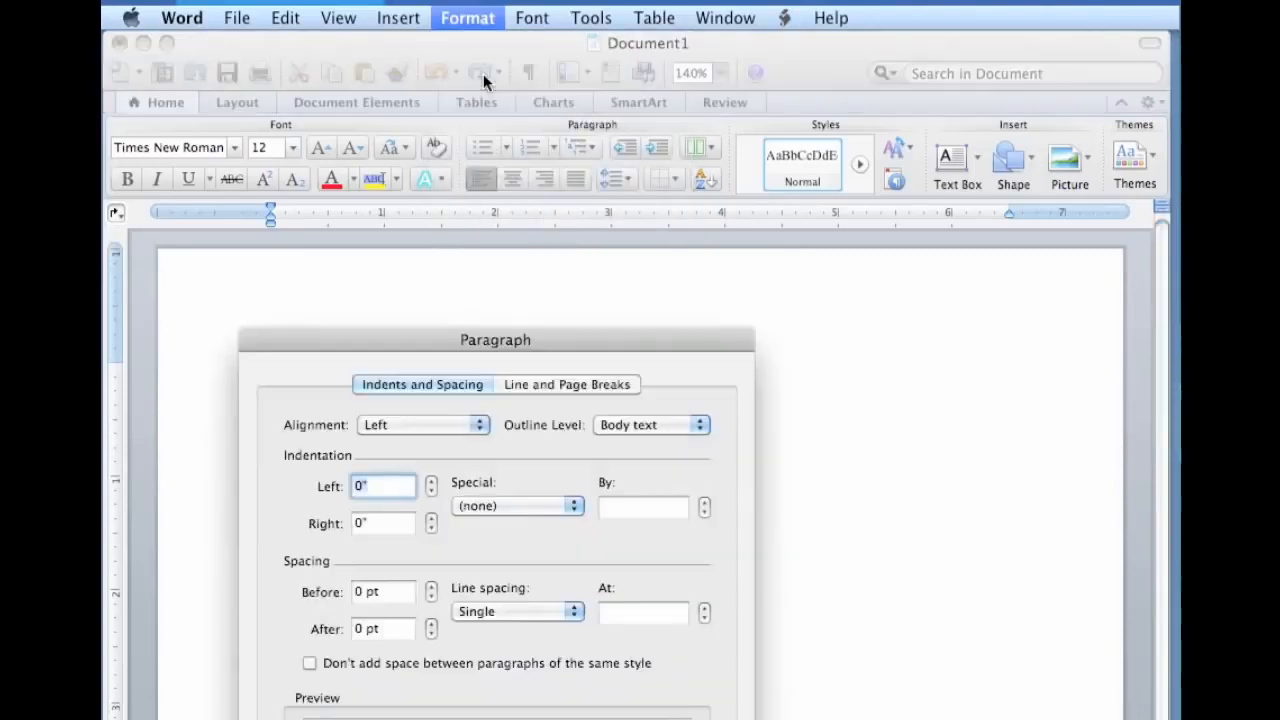
{"action": "left_click", "coordinate": [388, 629]}
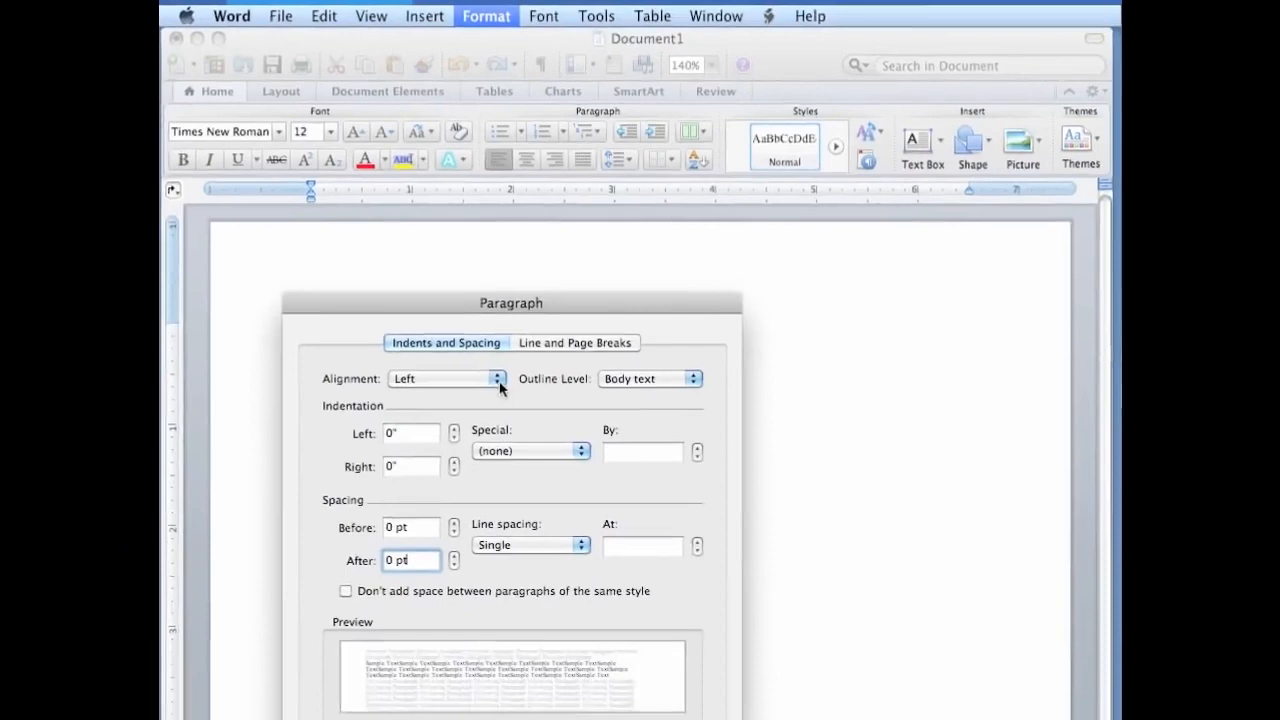
{"action": "left_click", "coordinate": [480, 427]}
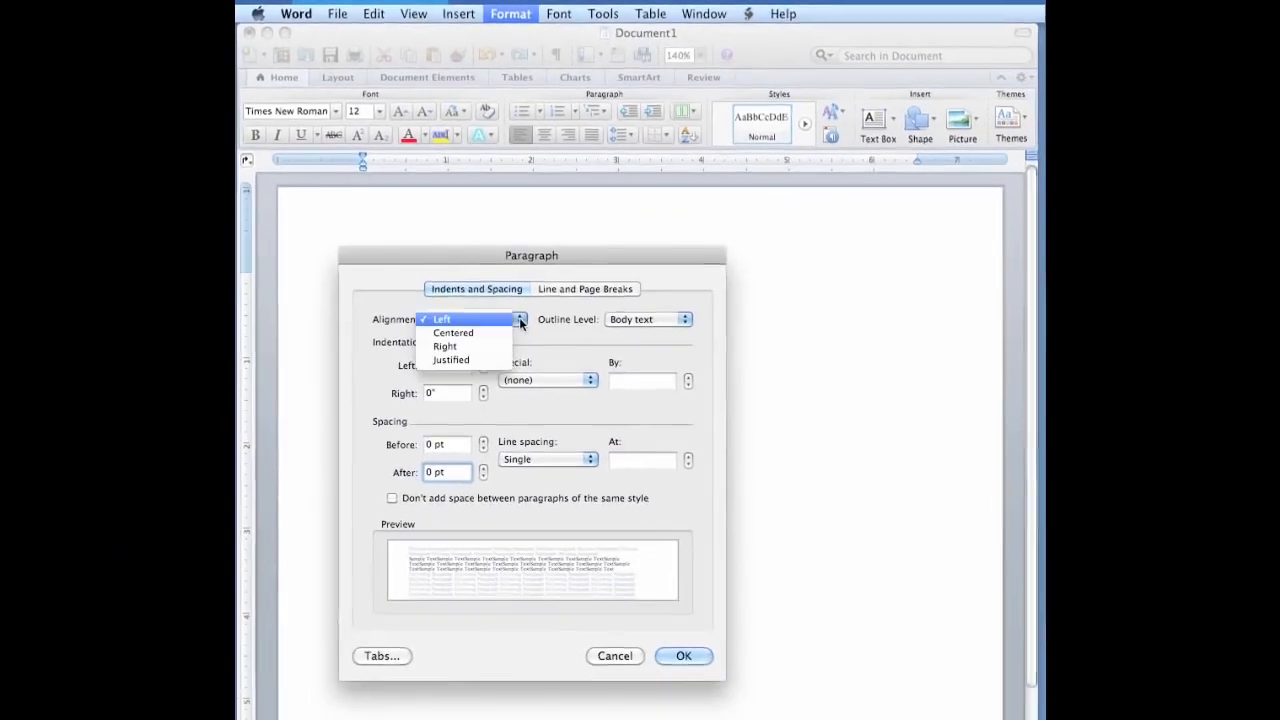
{"action": "left_click", "coordinate": [520, 320]}
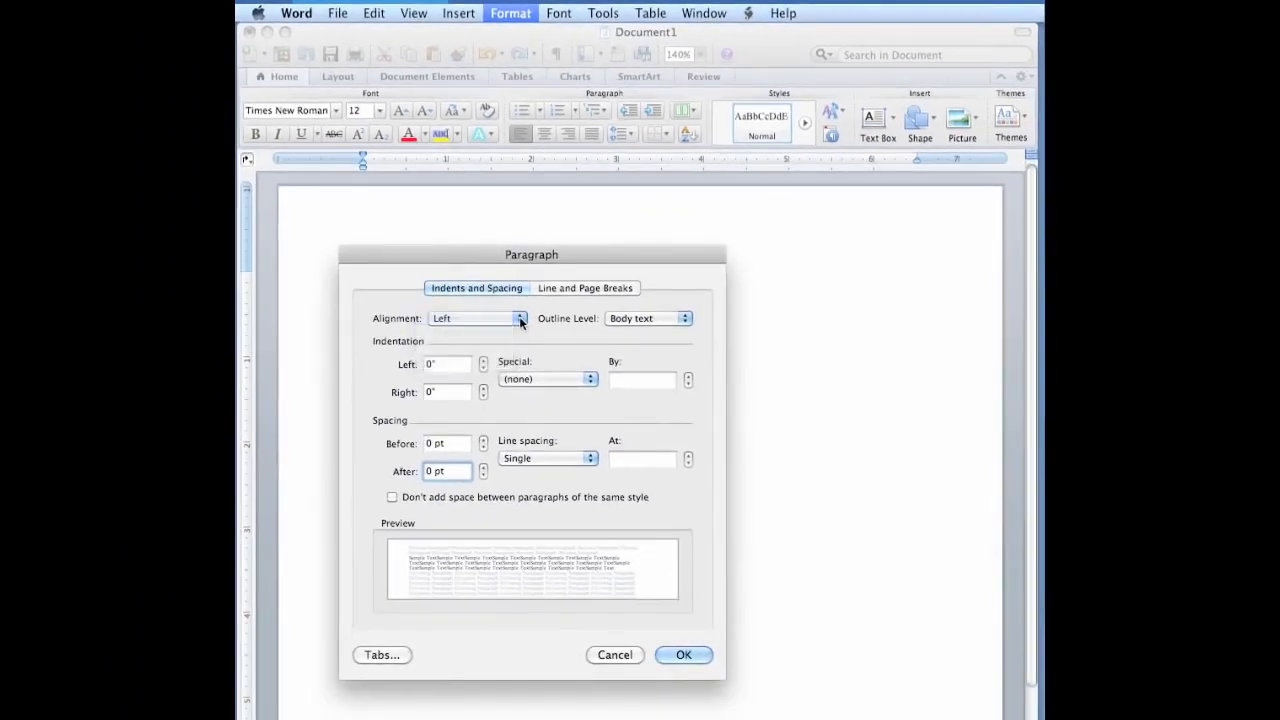
{"action": "left_click", "coordinate": [591, 379]}
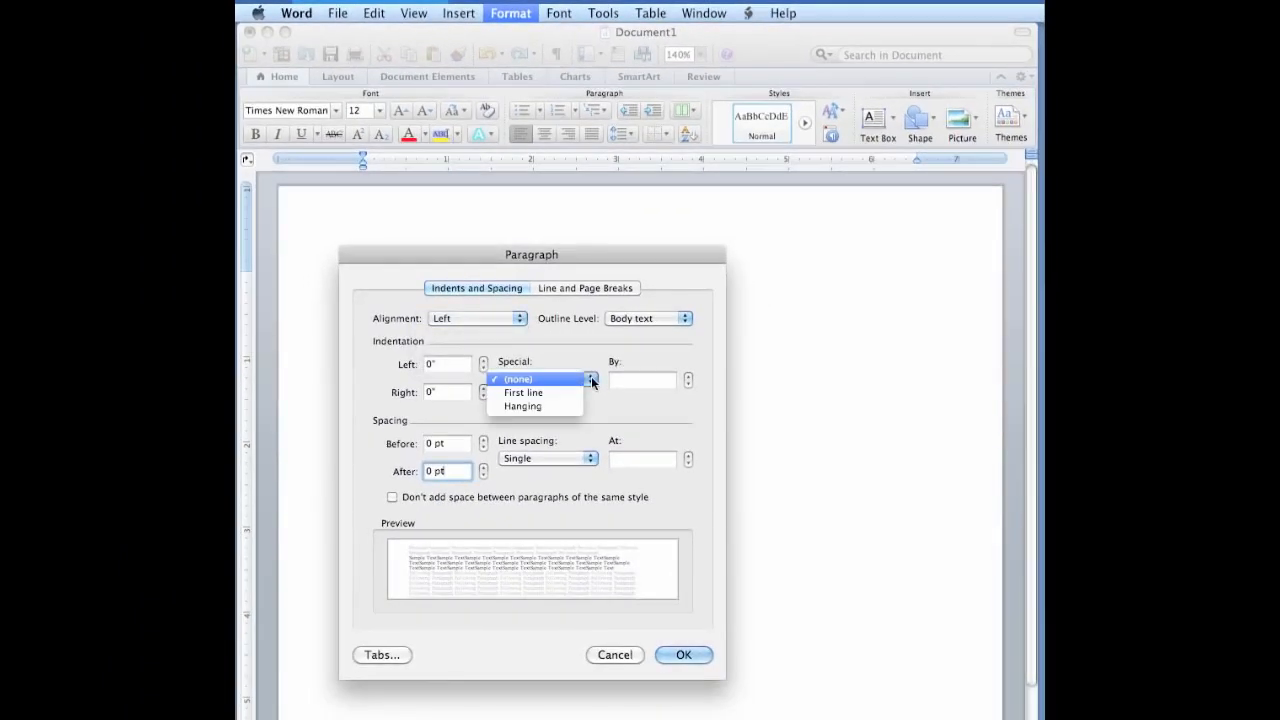
{"action": "left_click", "coordinate": [591, 376]}
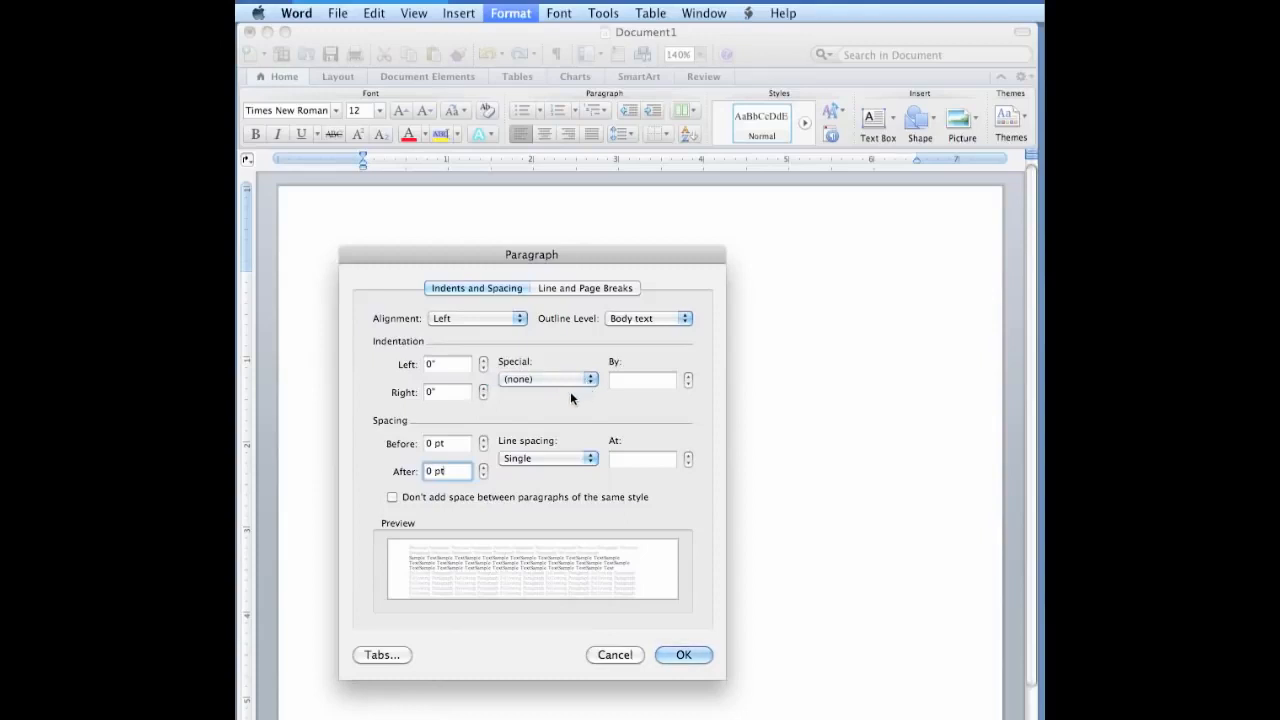
{"action": "left_click", "coordinate": [558, 459]}
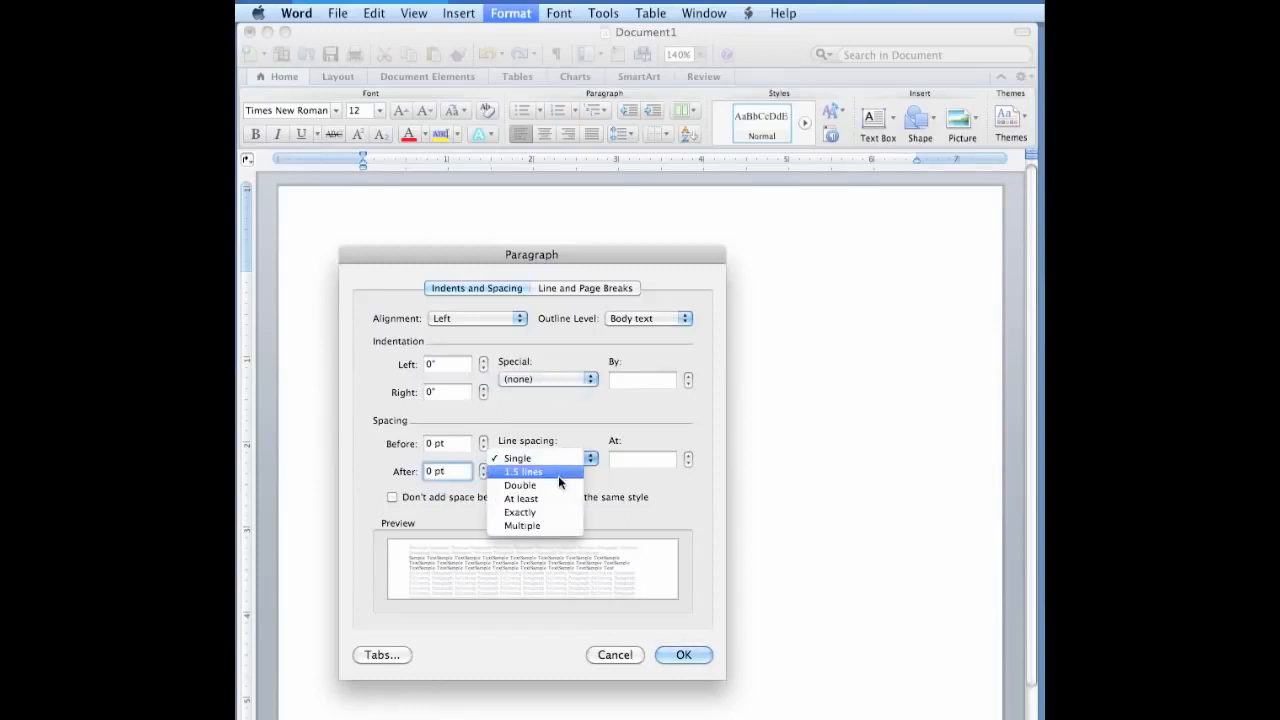
{"action": "left_click", "coordinate": [554, 485]}
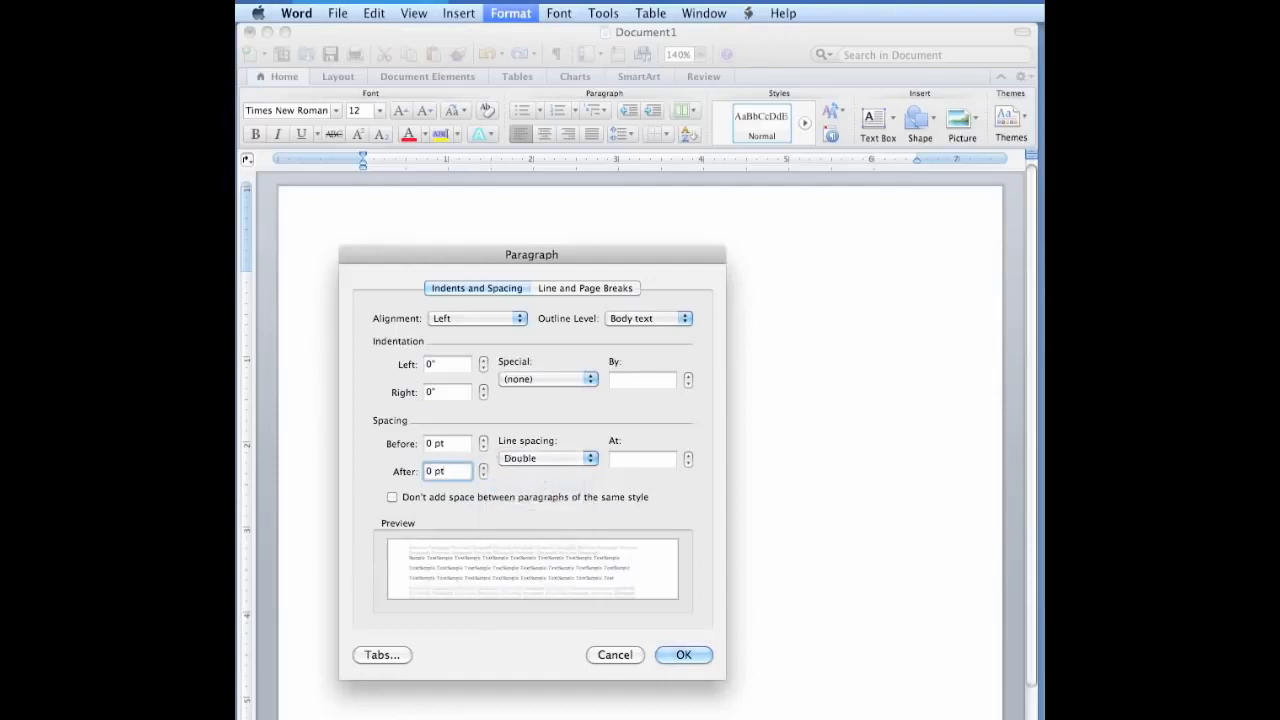
Enable "Don't add space between paragraphs of the same style", turn off Widow/Orphan control, and apply the paragraph settings.
{"action": "key", "text": "shift+Tab"}
{"action": "key", "text": "Tab"}
{"action": "left_click", "coordinate": [392, 497]}
{"action": "left_click", "coordinate": [569, 289]}
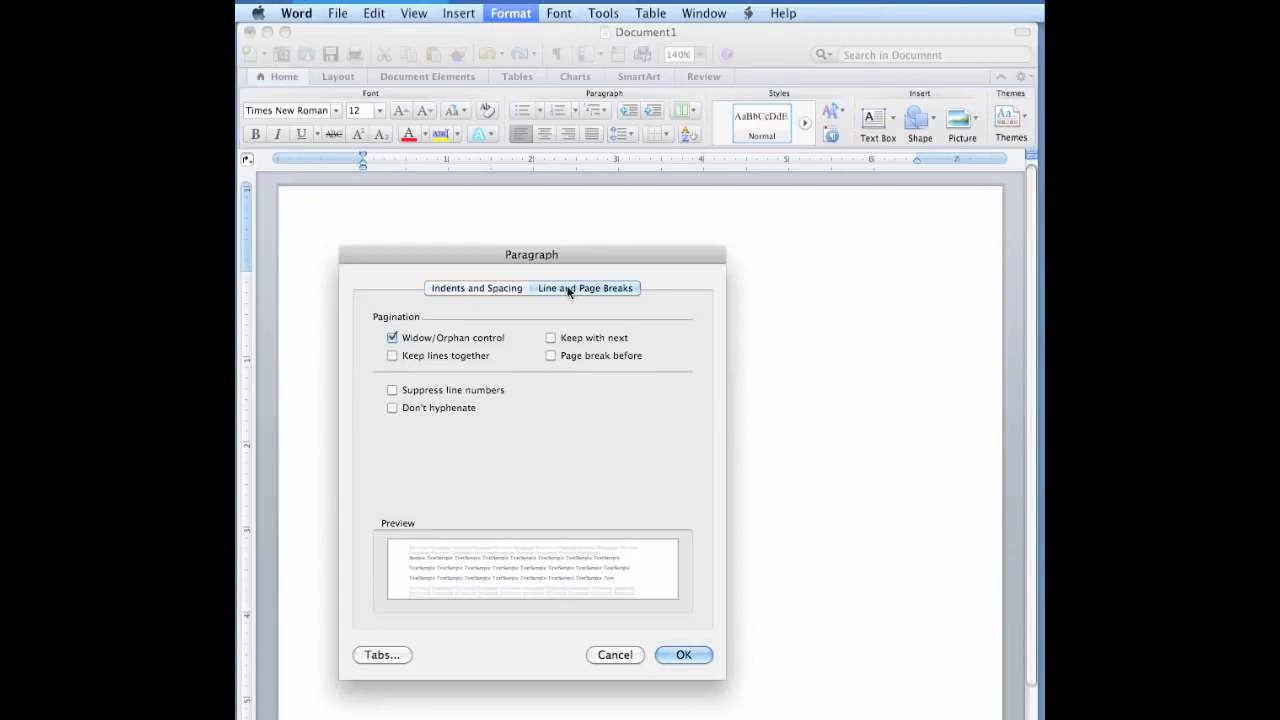
{"action": "left_click", "coordinate": [391, 339]}
{"action": "left_click", "coordinate": [686, 655]}
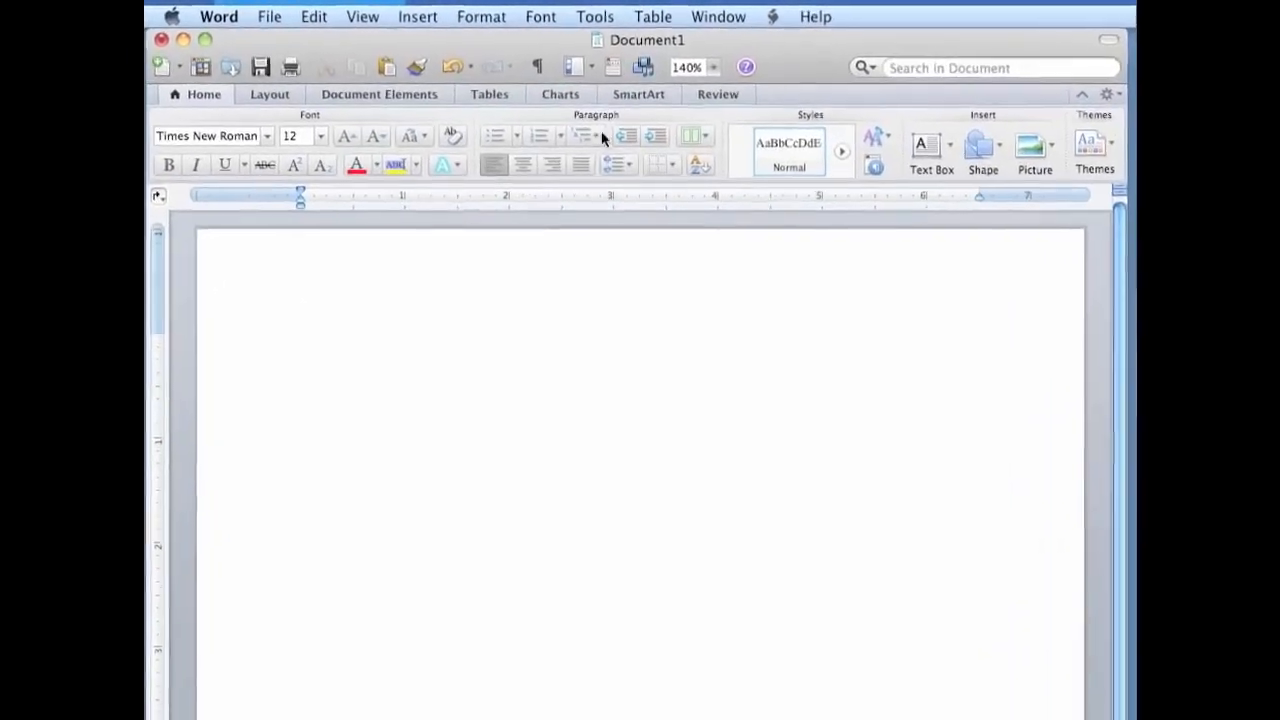
{"action": "left_click", "coordinate": [362, 17]}
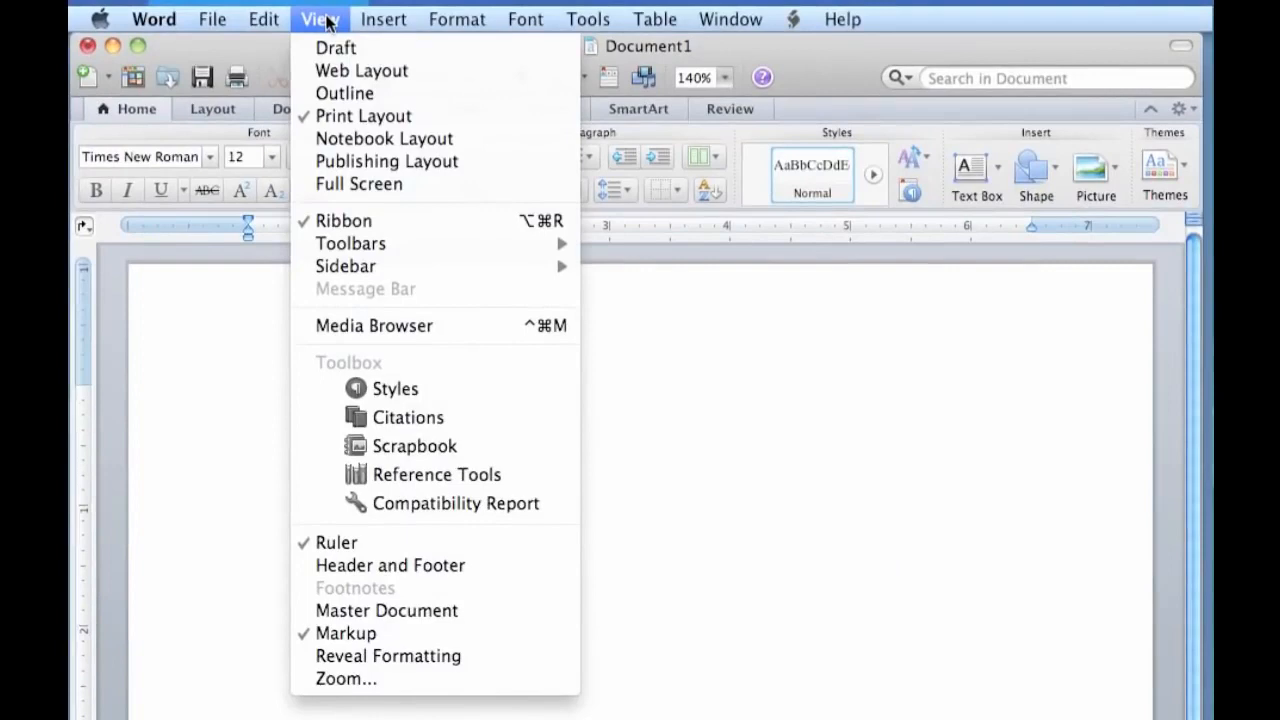
{"action": "left_click", "coordinate": [456, 568]}
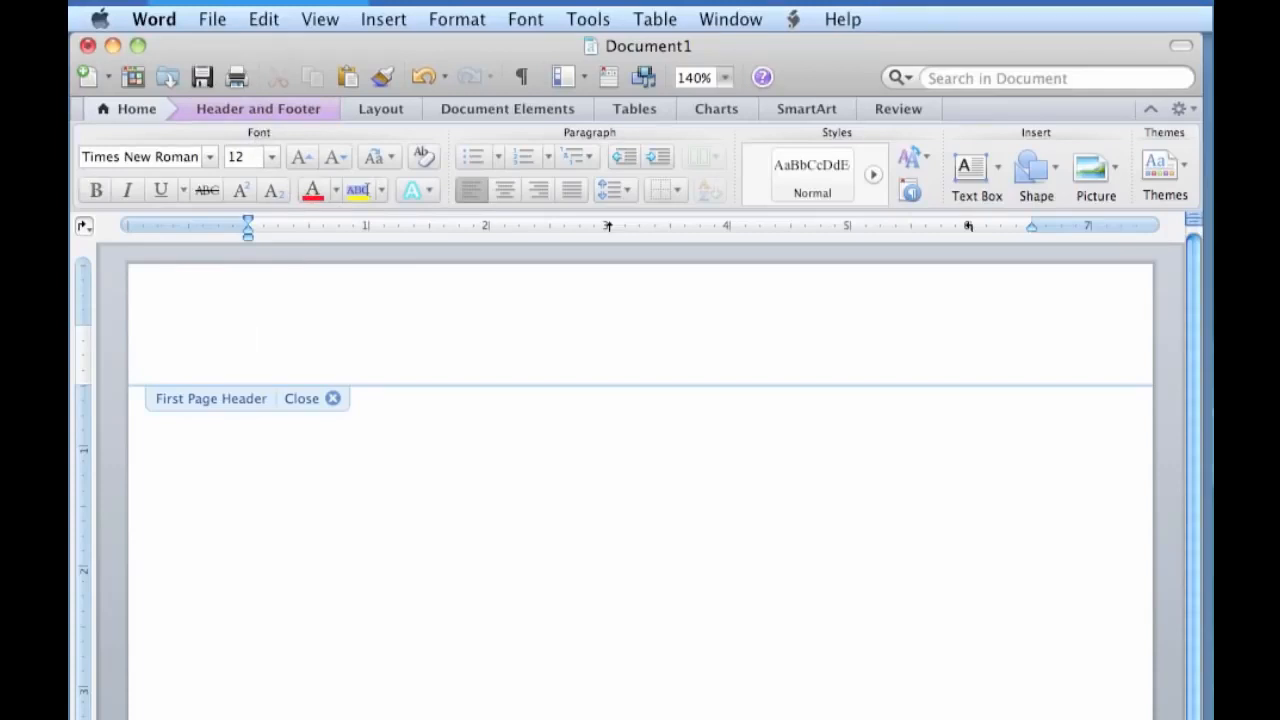
{"action": "double_click", "coordinate": [248, 398]}
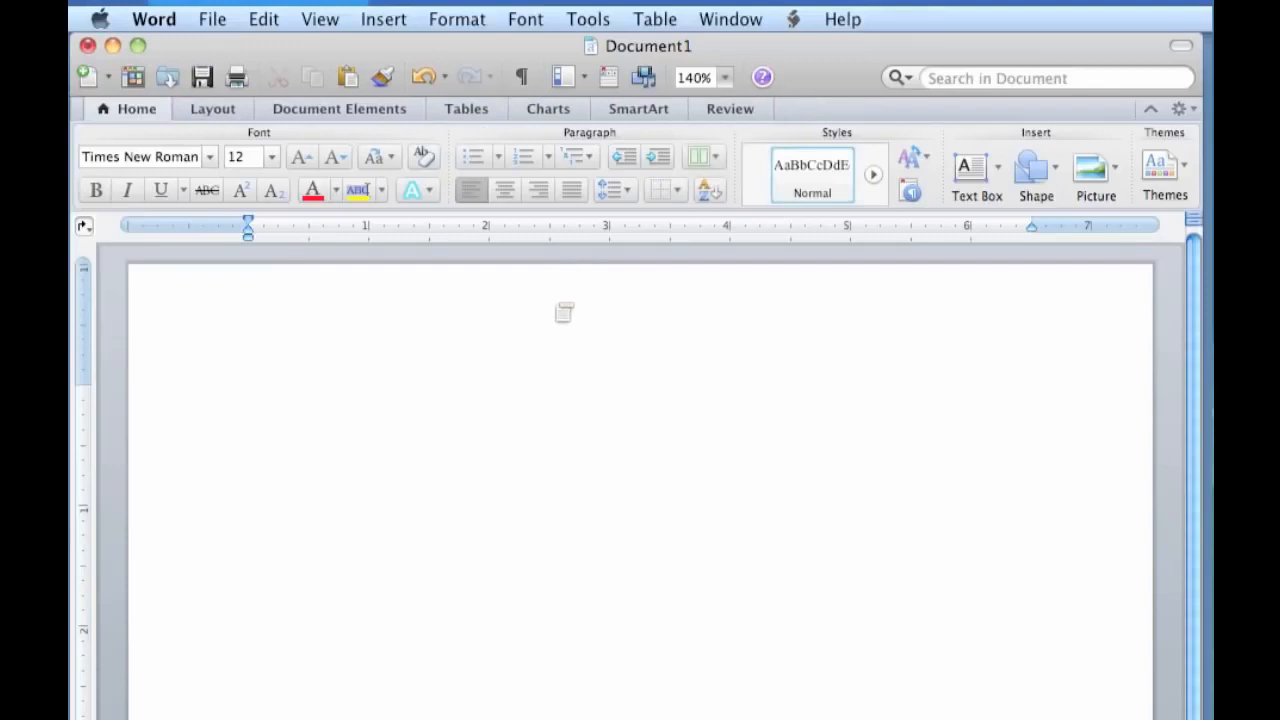
Insert a page number in the first page header and enter "Running head:" in front of it.
{"action": "double_click", "coordinate": [556, 311]}
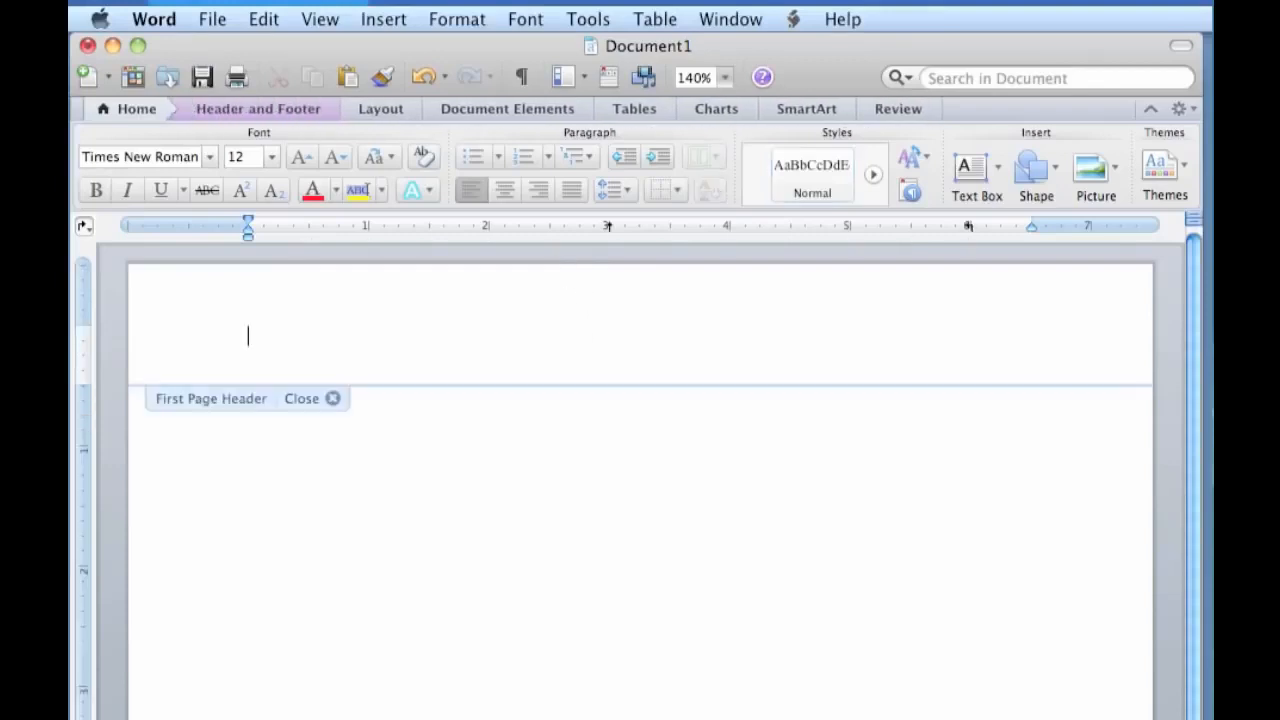
{"action": "left_click", "coordinate": [275, 108]}
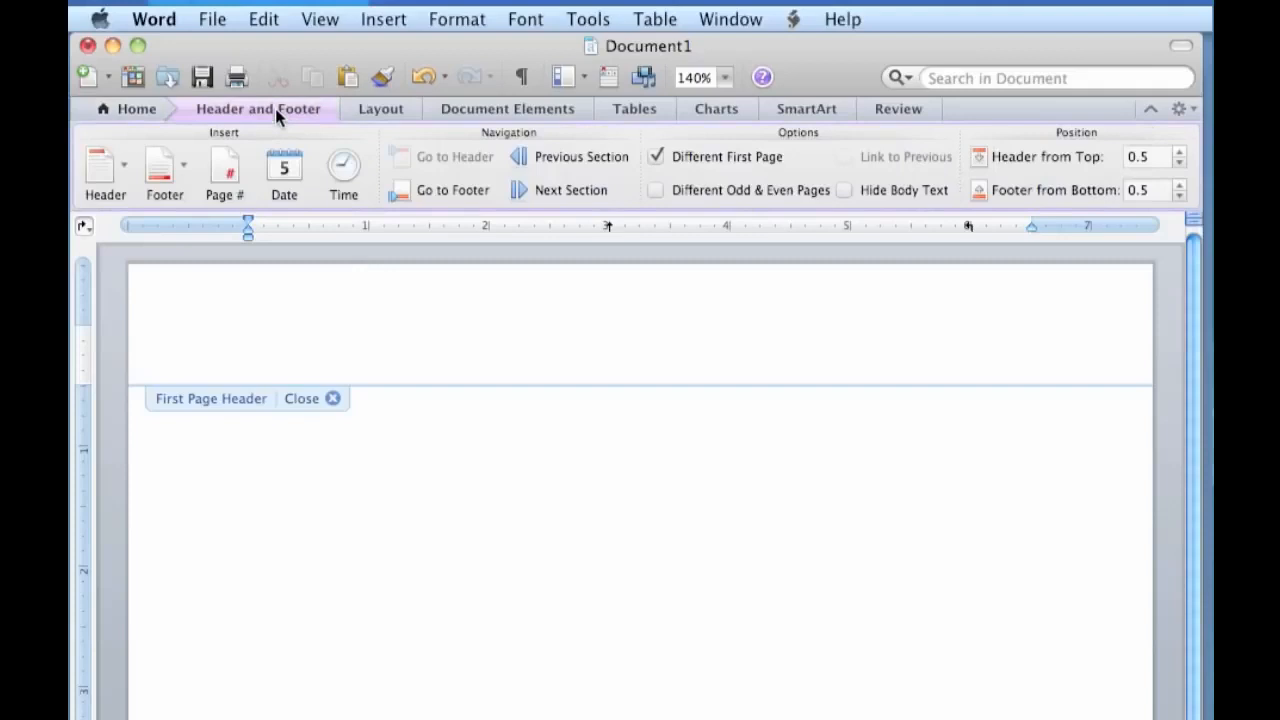
{"action": "left_click", "coordinate": [228, 172]}
{"action": "type", "text": "Running"}
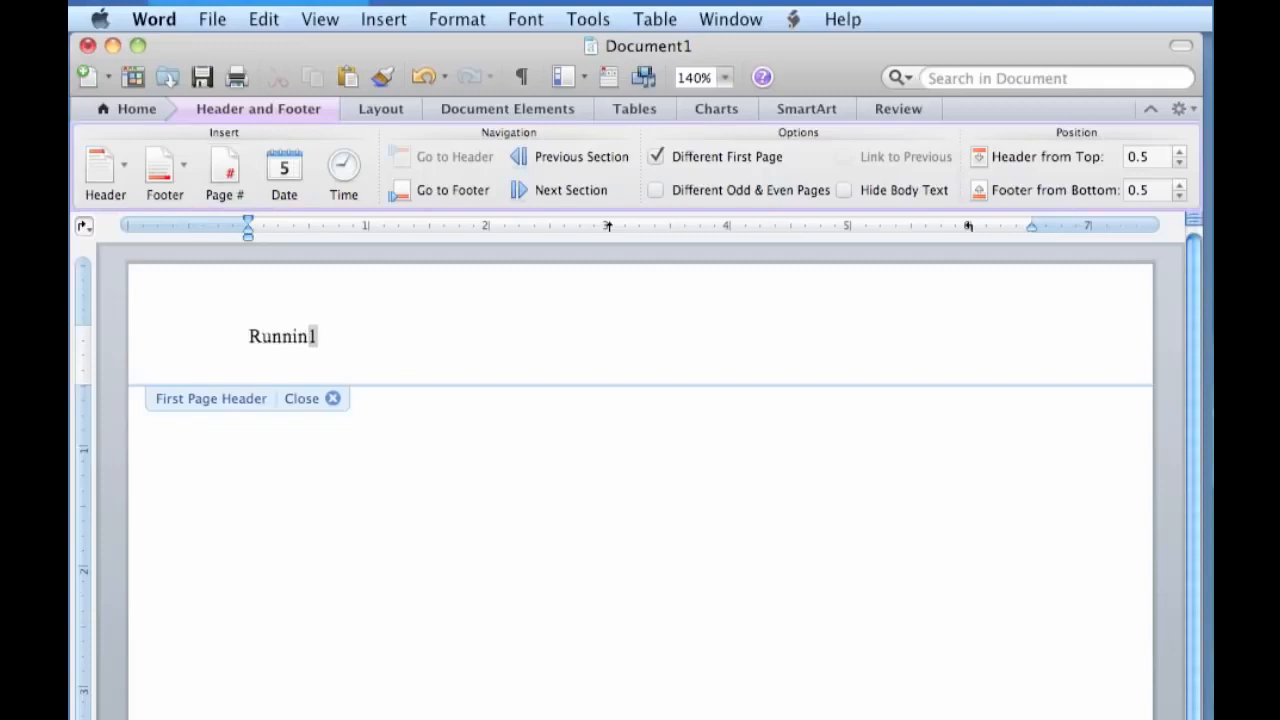
{"action": "type", "text": " head"}
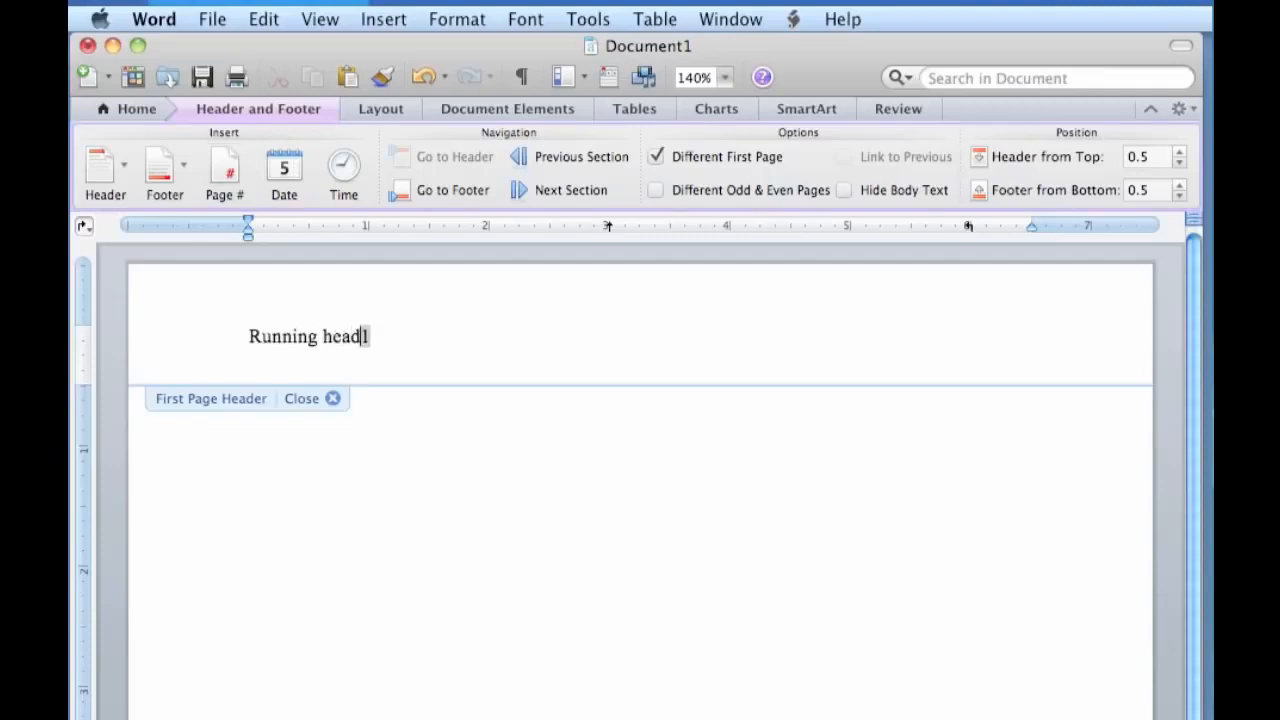
{"action": "type", "text": ":"}
Align the header's page number at the right margin with a tab stop, add "ALL CAPS" after "Running head:", and close the header.
{"action": "key", "text": "Tab"}
{"action": "key", "text": "Tab"}
{"action": "left_click_drag", "start_coordinate": [968, 226], "coordinate": [1031, 226]}
{"action": "key", "text": "Left"}
{"action": "type", "text": "ALL CAPS"}
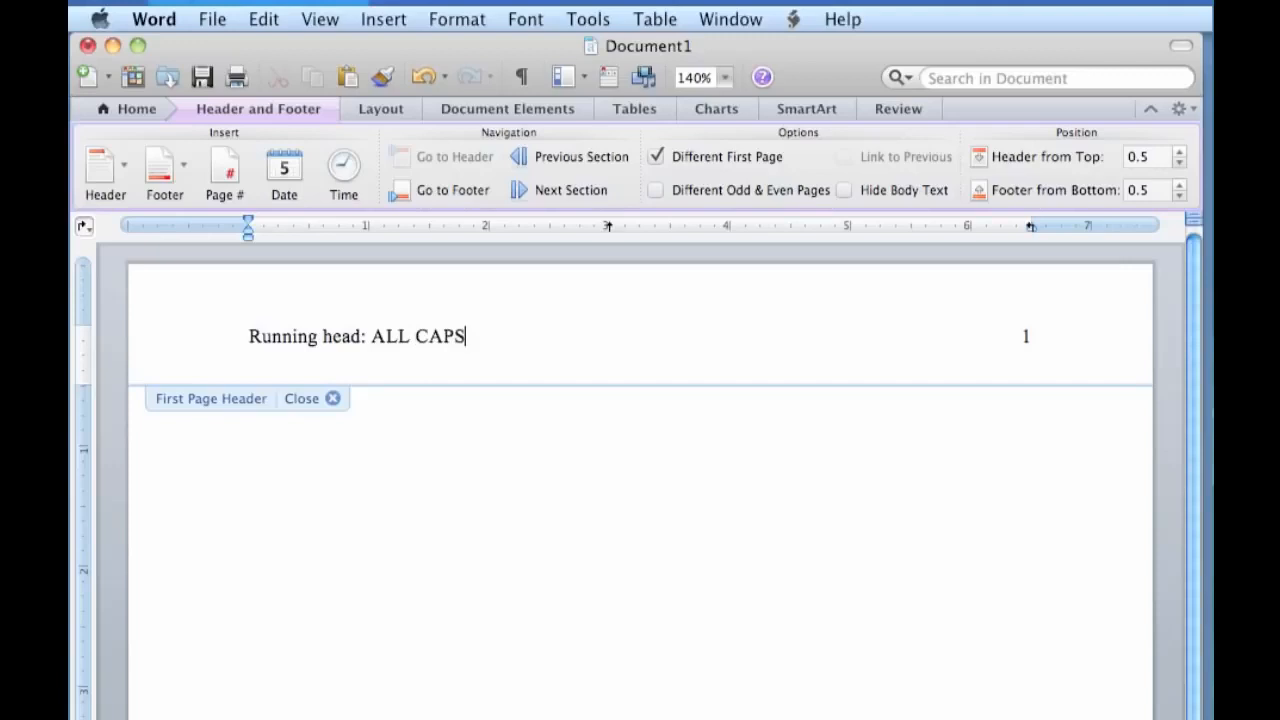
{"action": "key", "text": "super+a"}
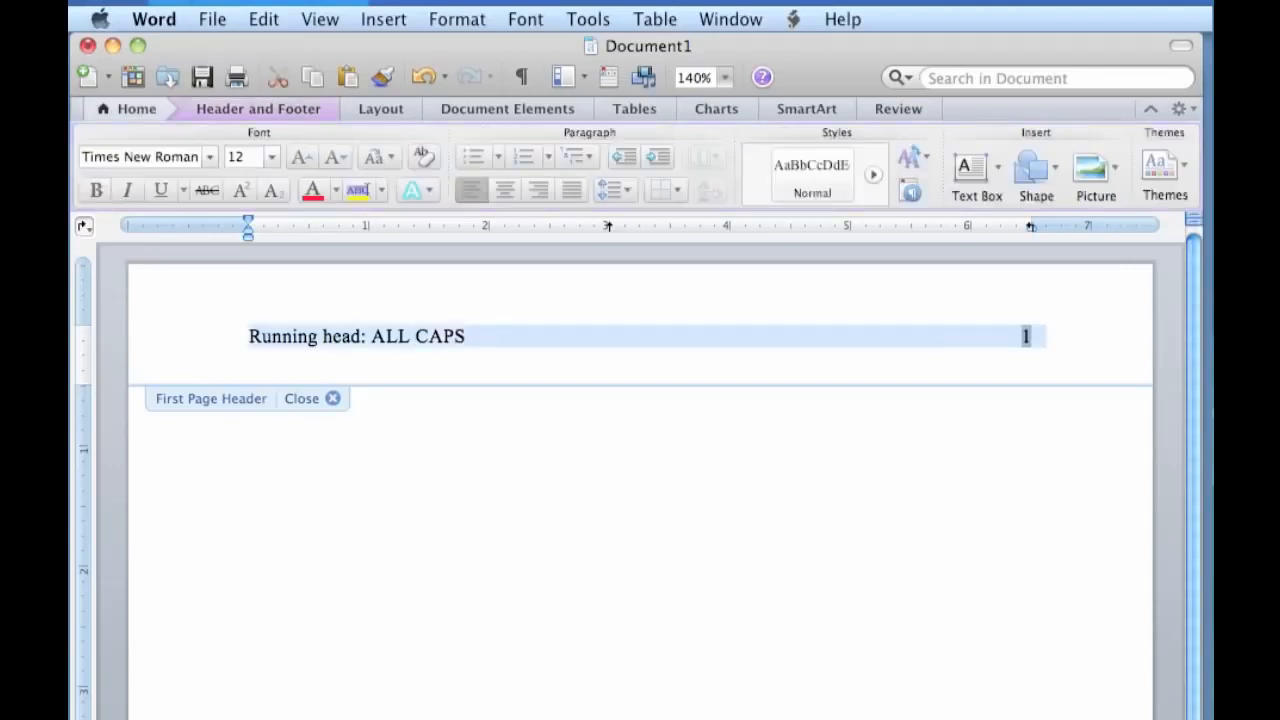
{"action": "left_click", "coordinate": [332, 398]}
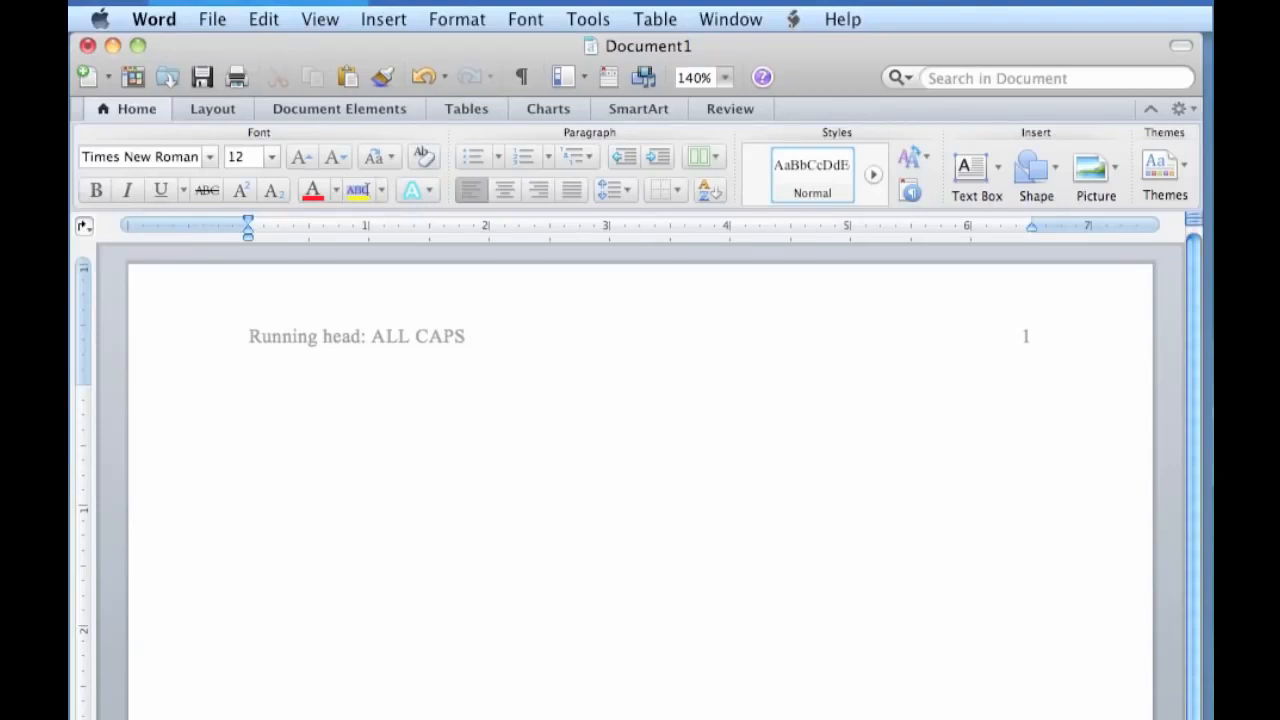
Enter "Title: Subtitle" on the first page and center it.
{"action": "type", "text": "Title: Subtitle"}
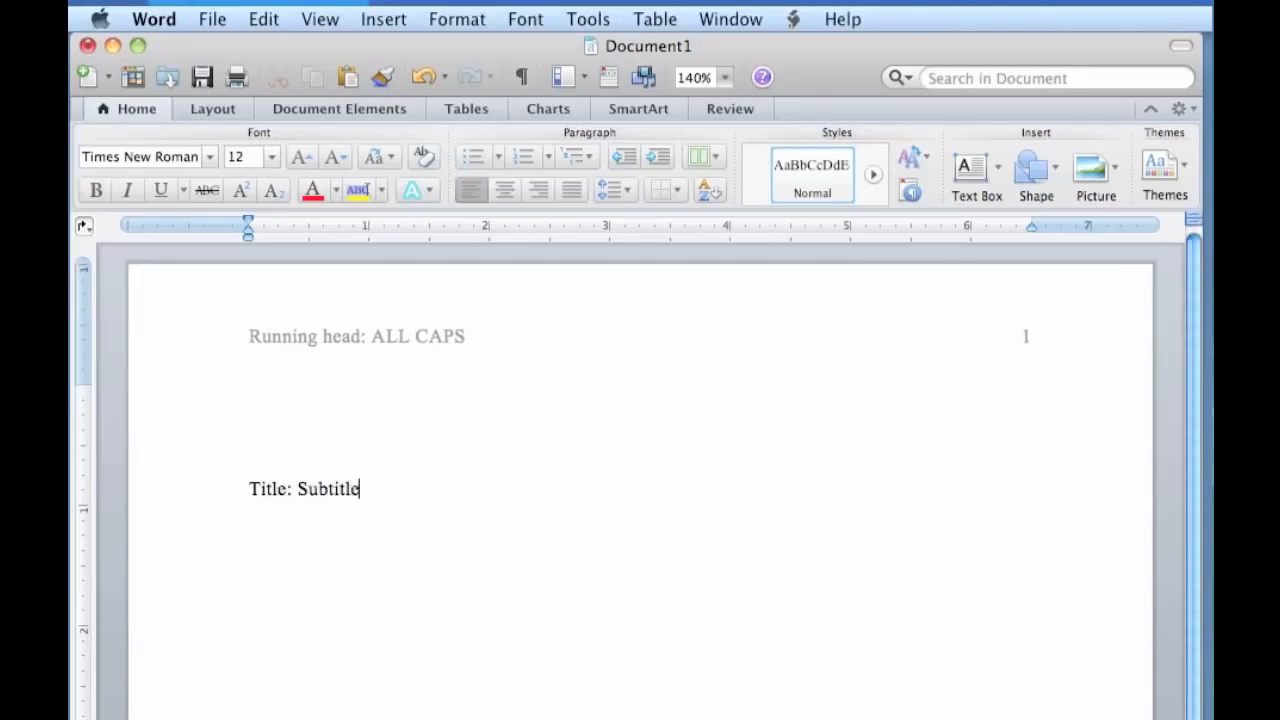
{"action": "left_click", "coordinate": [502, 191]}
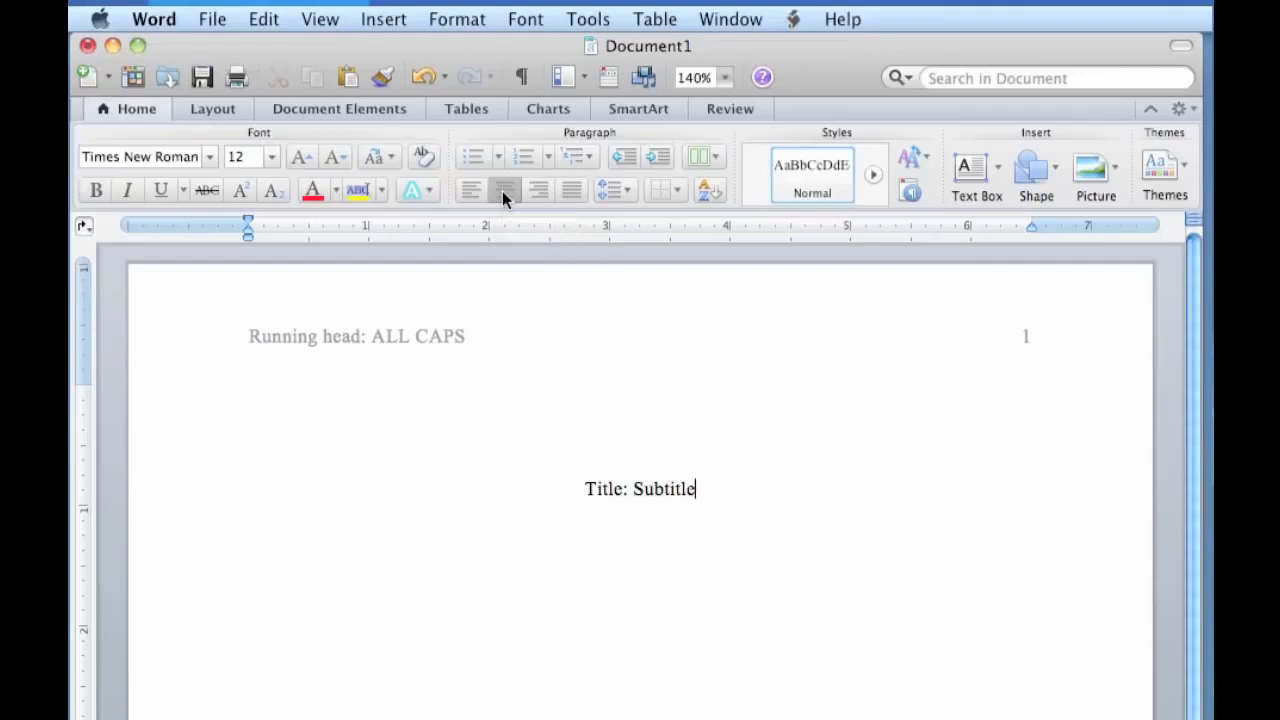
Add the lines "Name" and "Institution" below the title on the first page.
{"action": "key", "text": "Return"}
{"action": "type", "text": "Name"}
{"action": "key", "text": "Return"}
{"action": "type", "text": "Institution"}
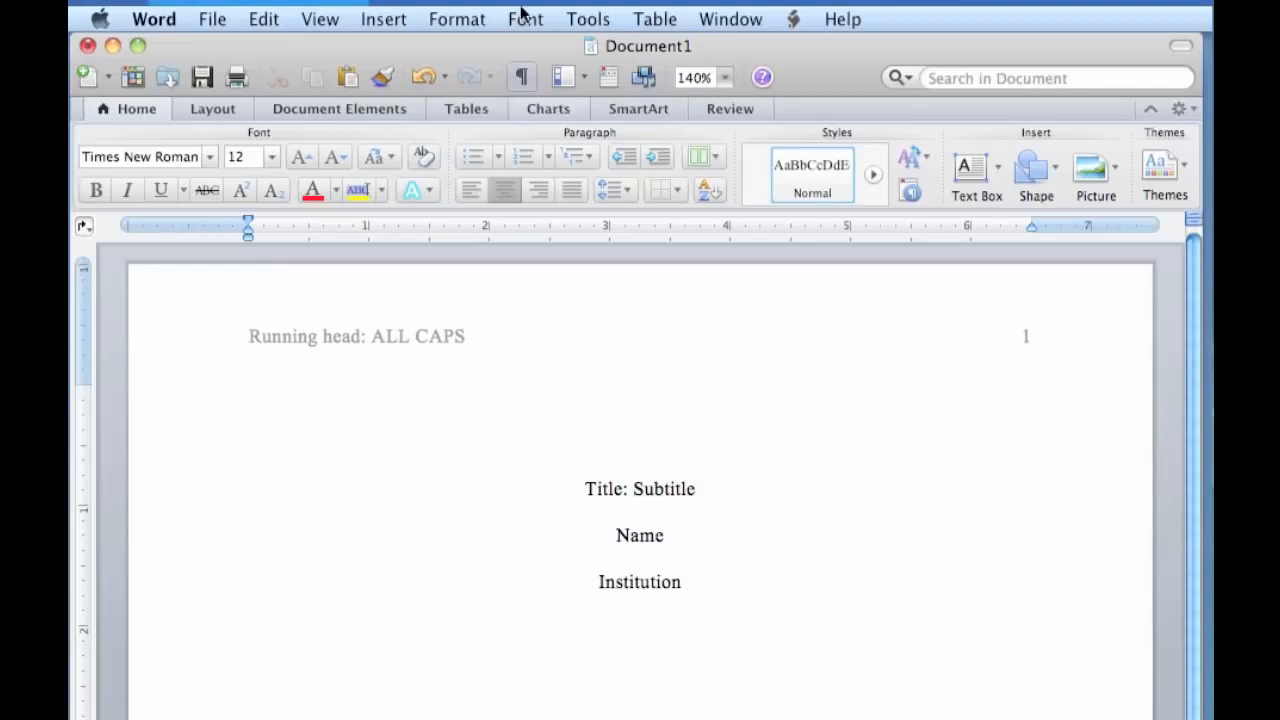
Insert a page break after "Institution" and enter the heading "Abstract" on the new page.
{"action": "left_click", "coordinate": [386, 22]}
{"action": "mouse_move", "coordinate": [397, 55]}
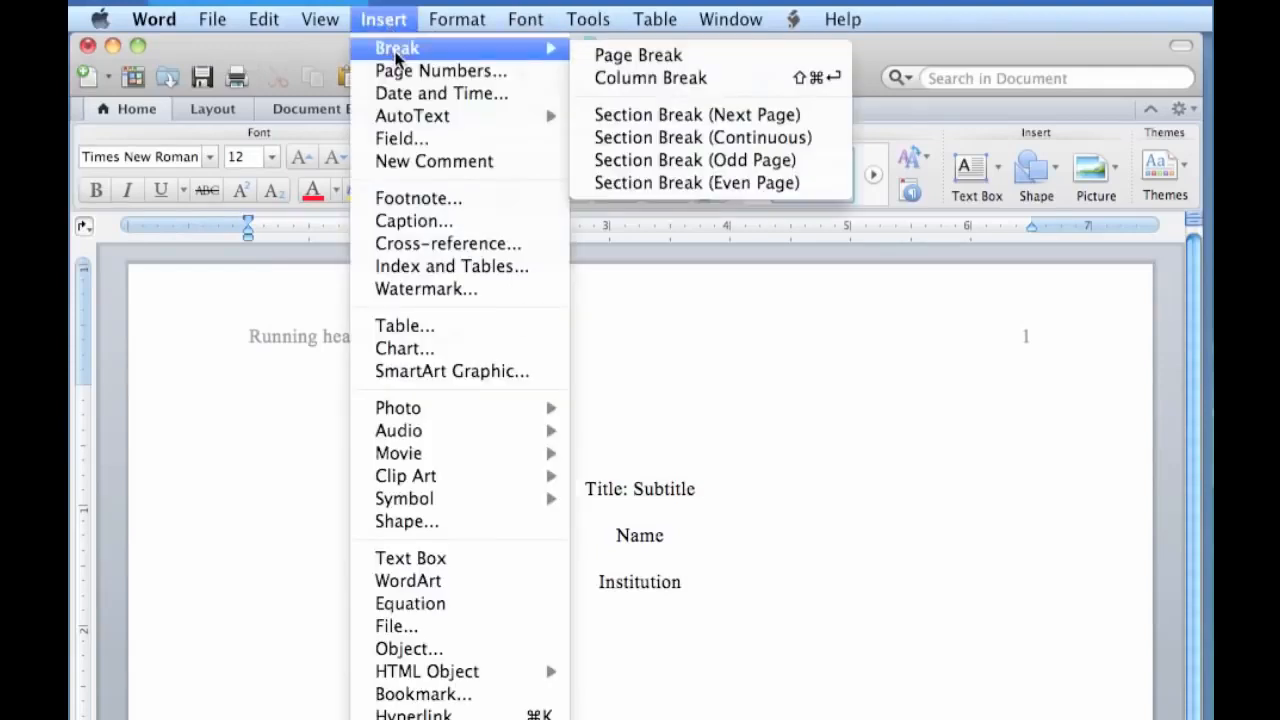
{"action": "left_click", "coordinate": [660, 58]}
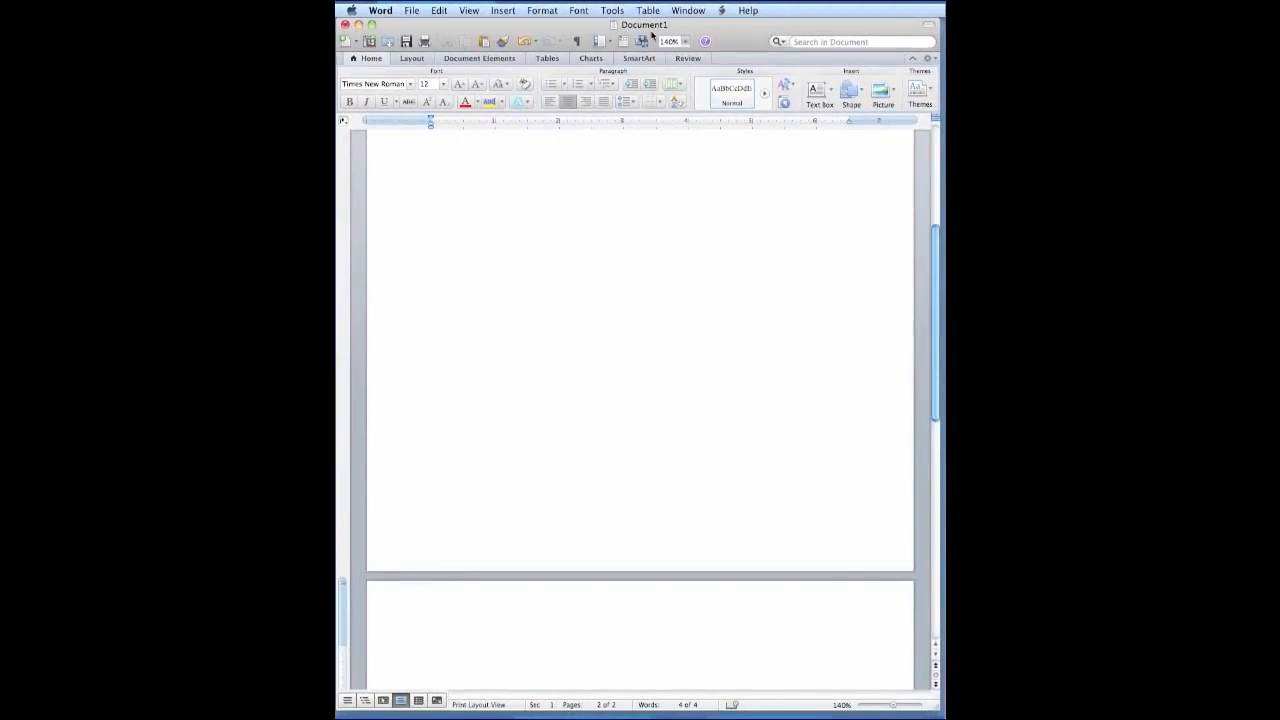
{"action": "type", "text": "Abstract"}
Start a new page headed "Title: Subtitle", and make the line below it left-aligned with a 0.5-inch first-line indent.
{"action": "left_click", "coordinate": [501, 11]}
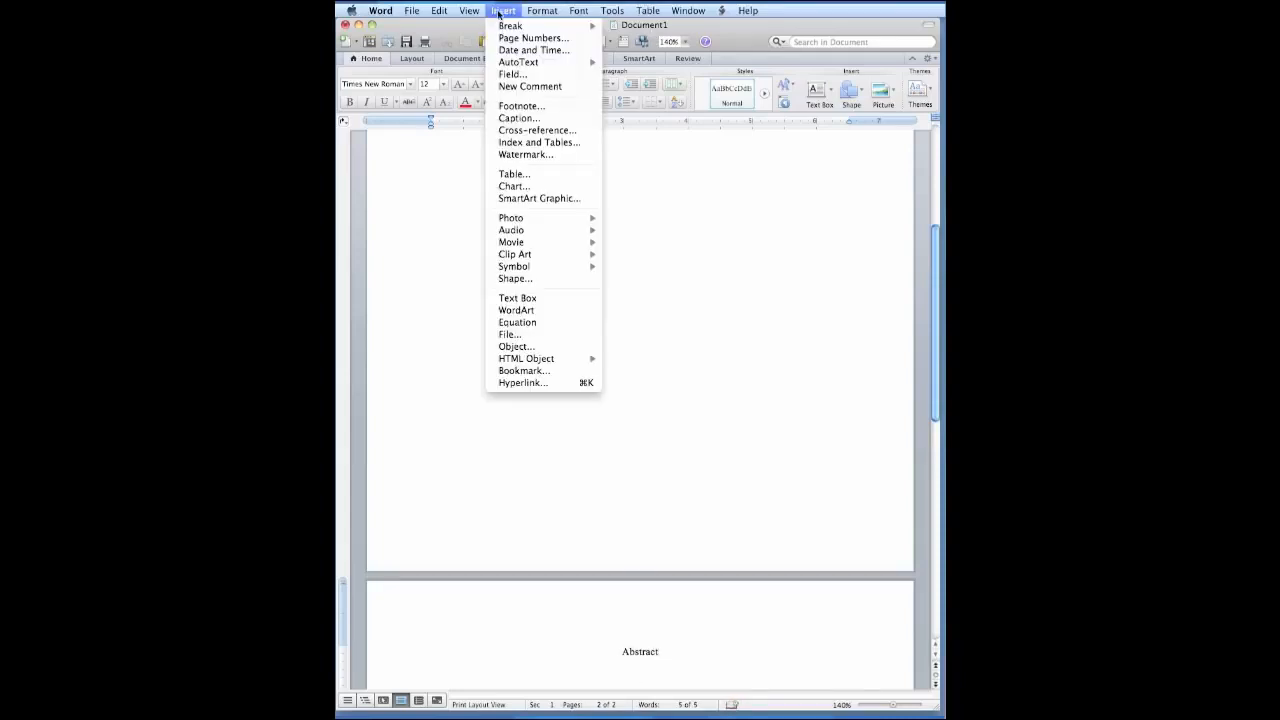
{"action": "mouse_move", "coordinate": [516, 27]}
{"action": "left_click", "coordinate": [657, 32]}
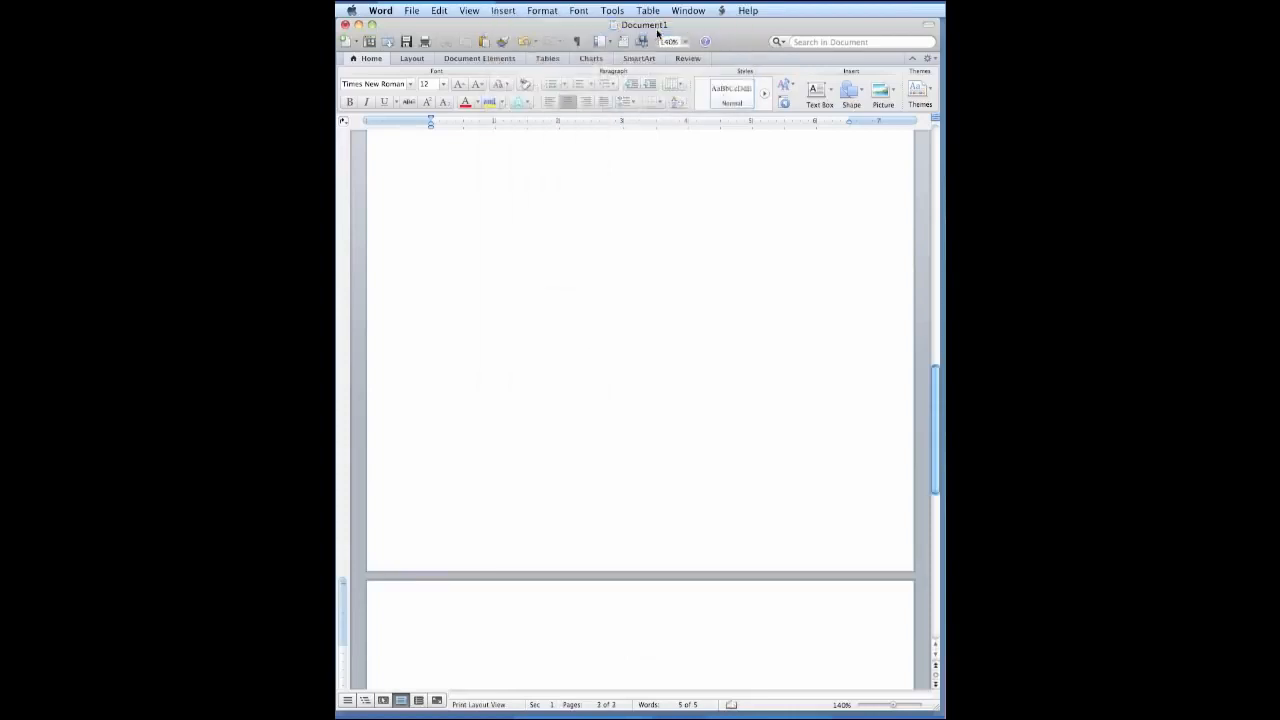
{"action": "type", "text": "Title: Subtitle"}
{"action": "left_click", "coordinate": [549, 101]}
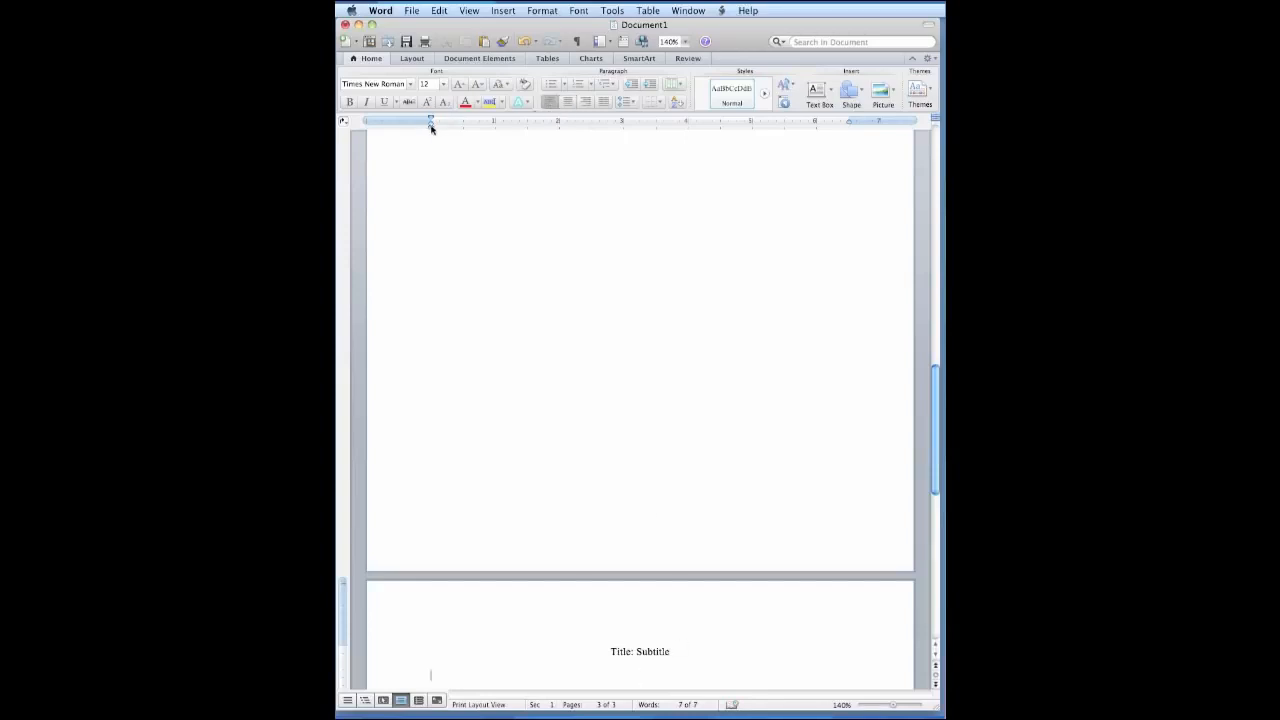
{"action": "left_click_drag", "start_coordinate": [430, 121], "coordinate": [463, 121]}
Copy "ALL CAPS" and the page number from the first page header into the header of the Abstract page.
{"action": "double_click", "coordinate": [709, 611]}
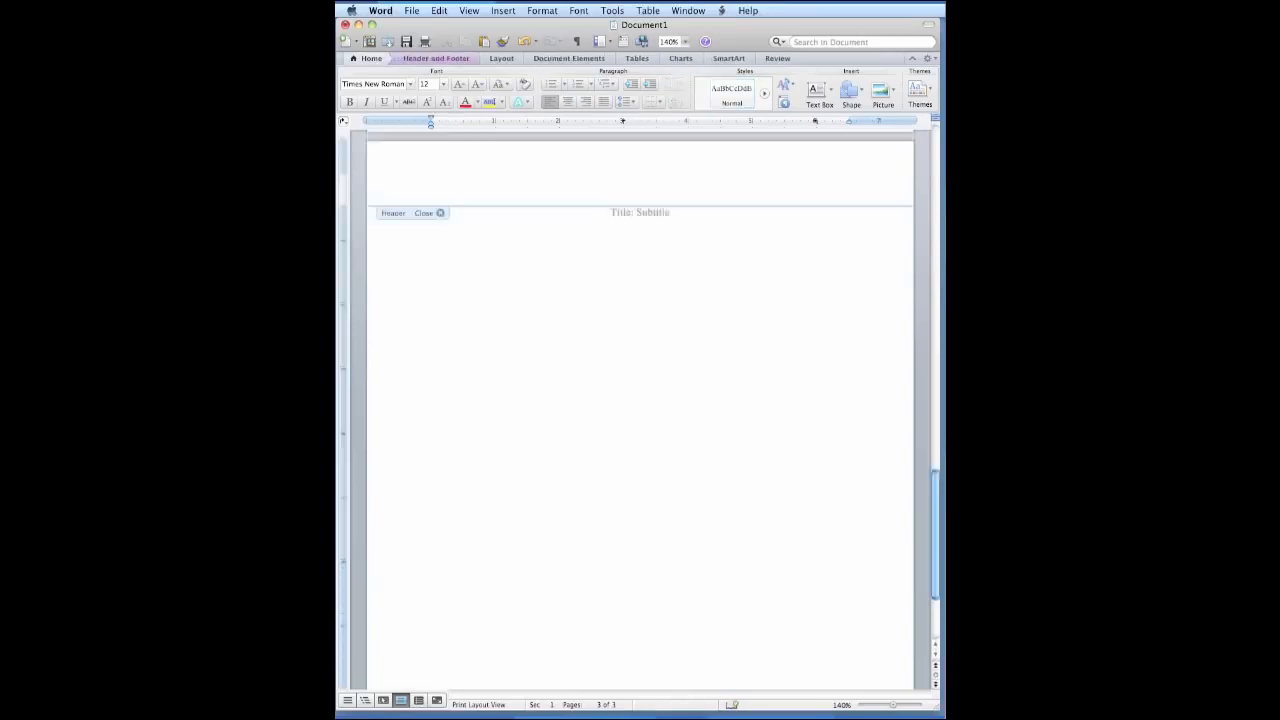
{"action": "scroll", "coordinate": [640, 410], "scroll_direction": "up", "scroll_amount": 15}
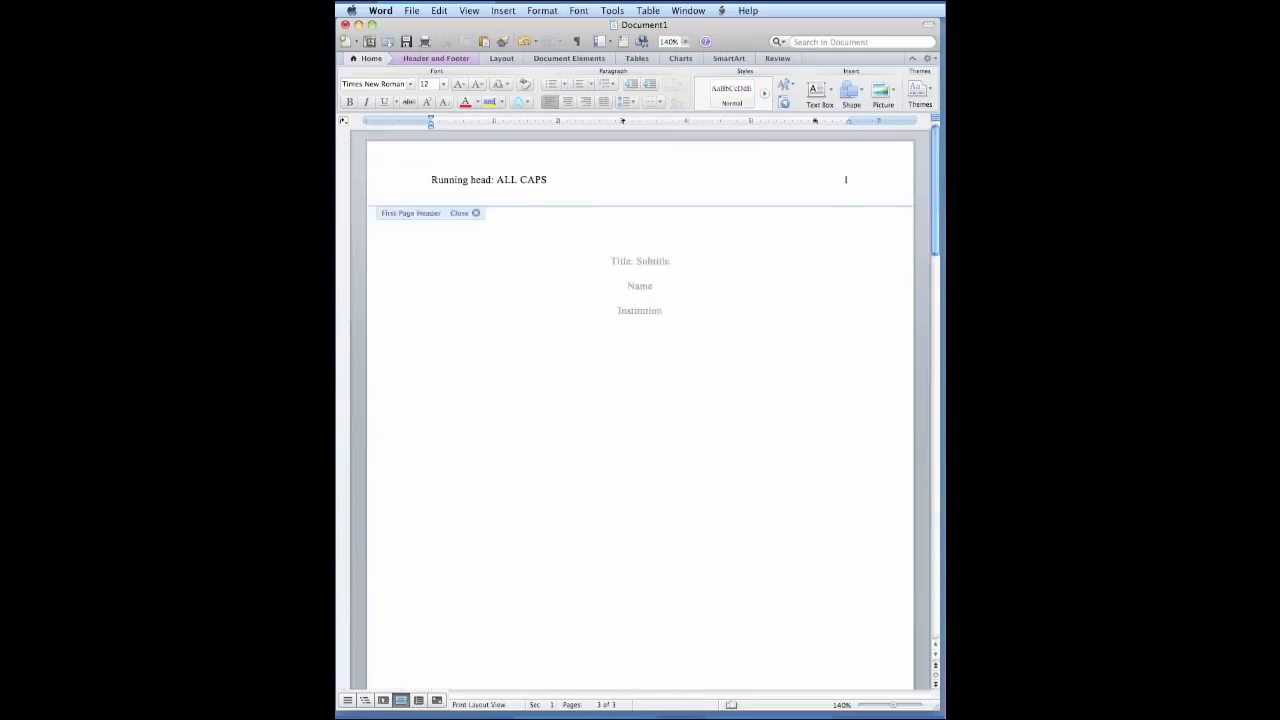
{"action": "left_click_drag", "start_coordinate": [497, 179], "coordinate": [845, 179]}
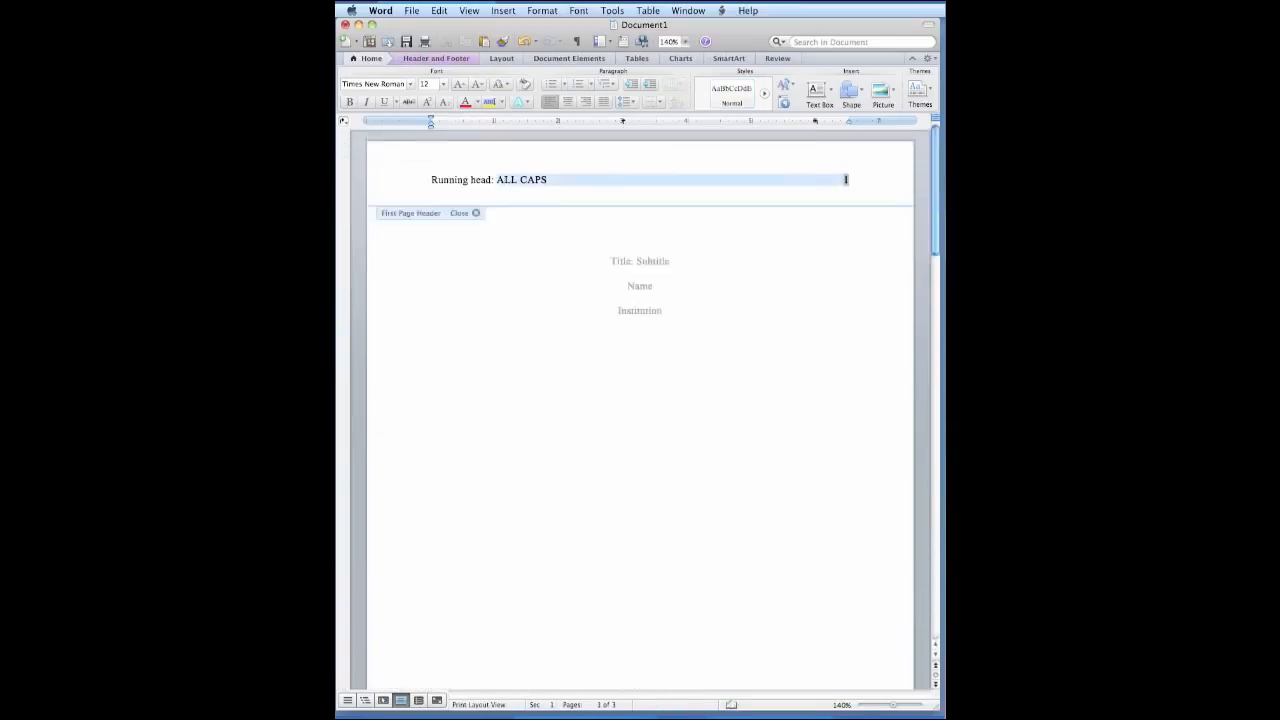
{"action": "right_click", "coordinate": [832, 181]}
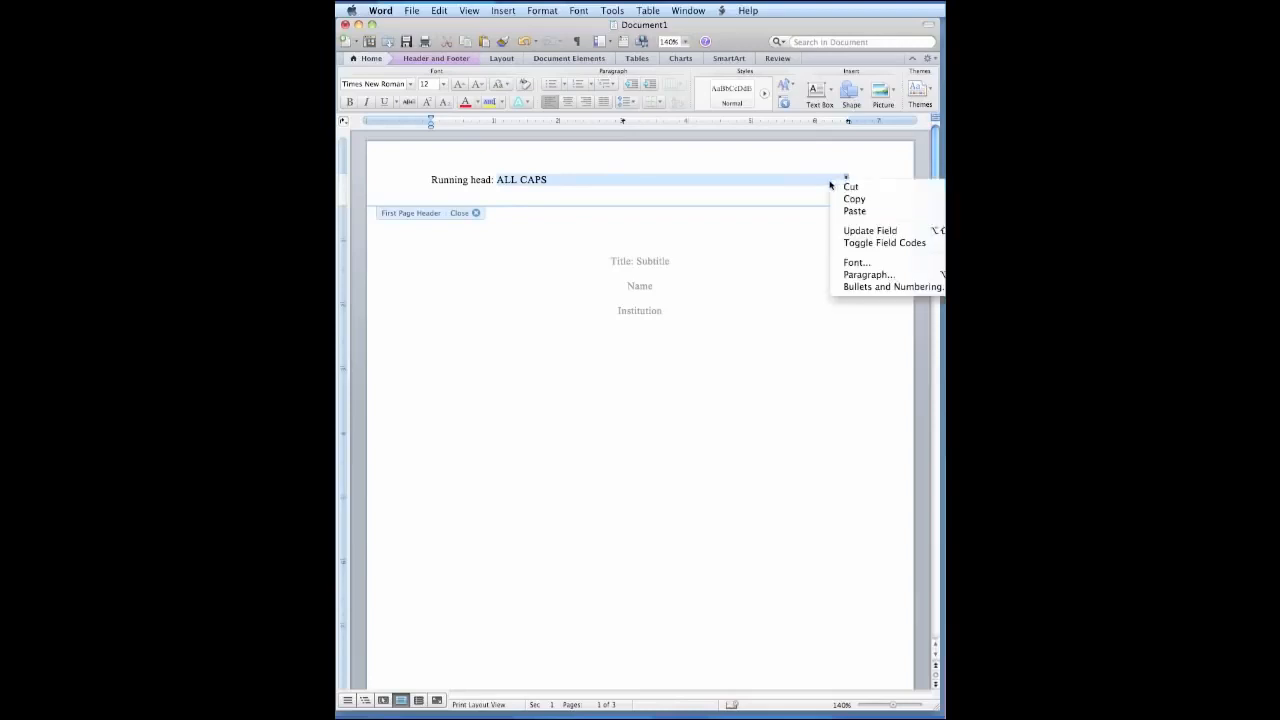
{"action": "left_click", "coordinate": [858, 200]}
{"action": "scroll", "coordinate": [858, 200], "scroll_direction": "down", "scroll_amount": 10}
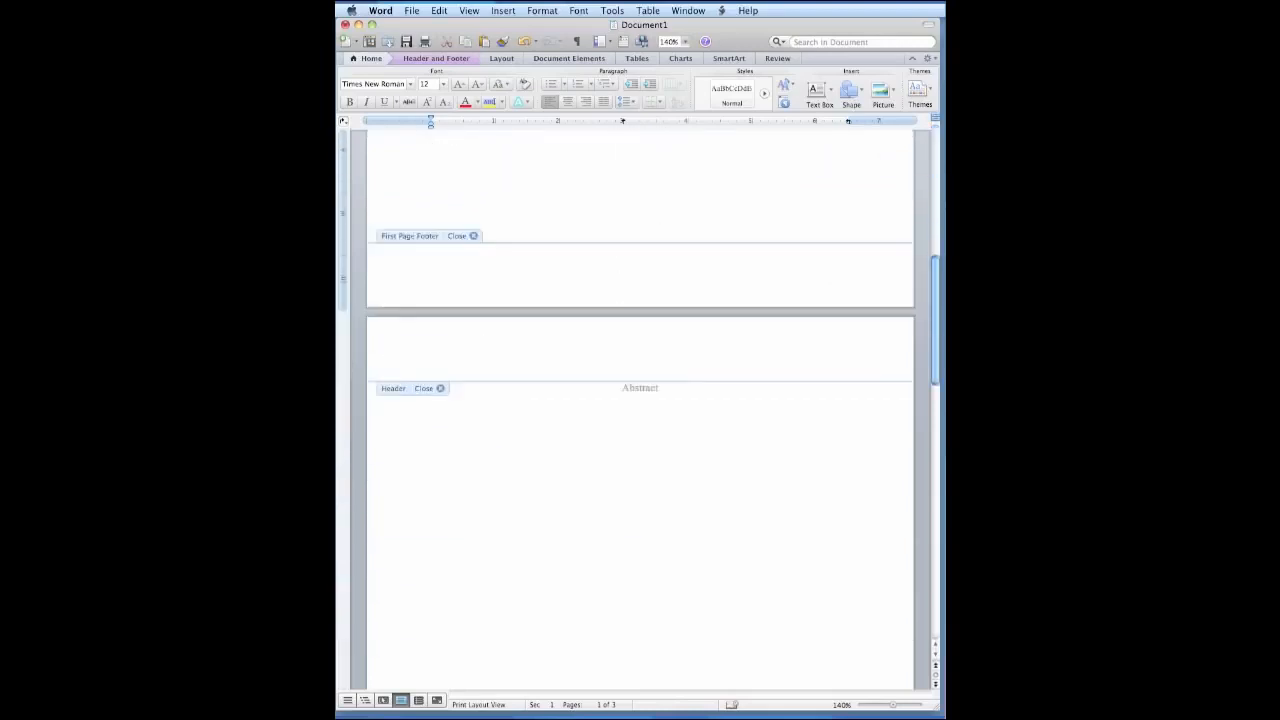
{"action": "right_click", "coordinate": [655, 353]}
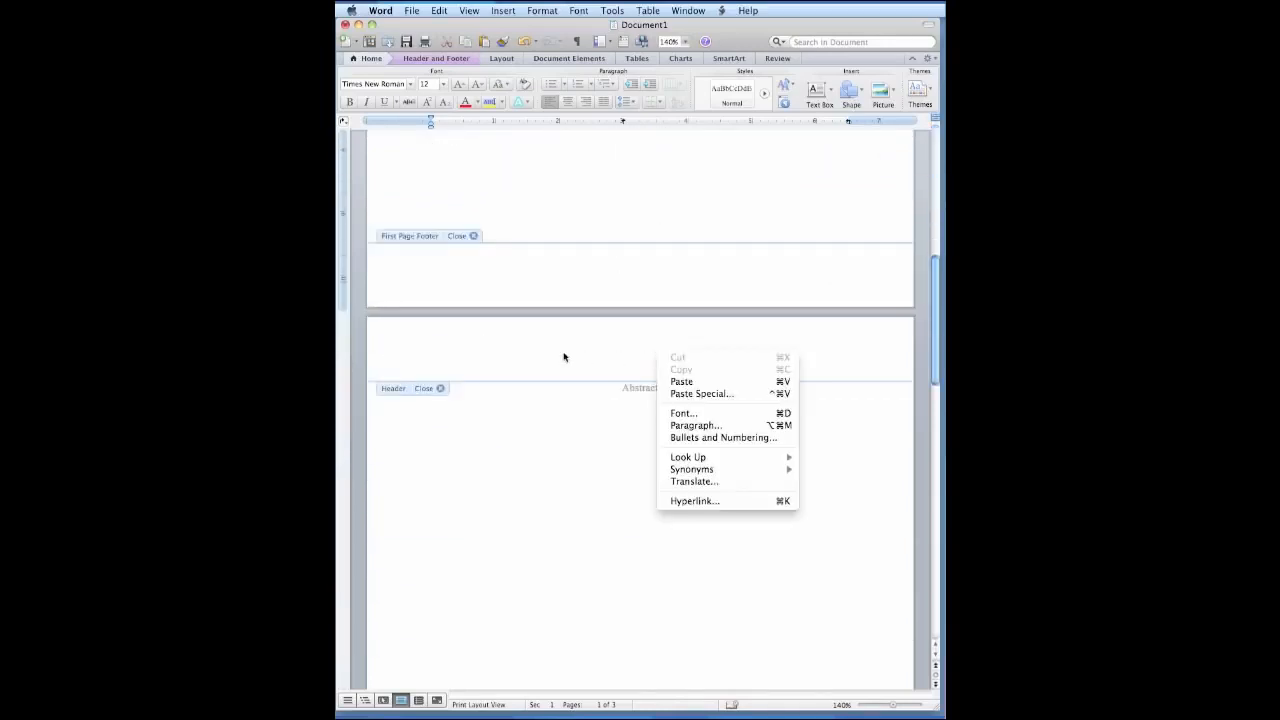
{"action": "left_click", "coordinate": [718, 383]}
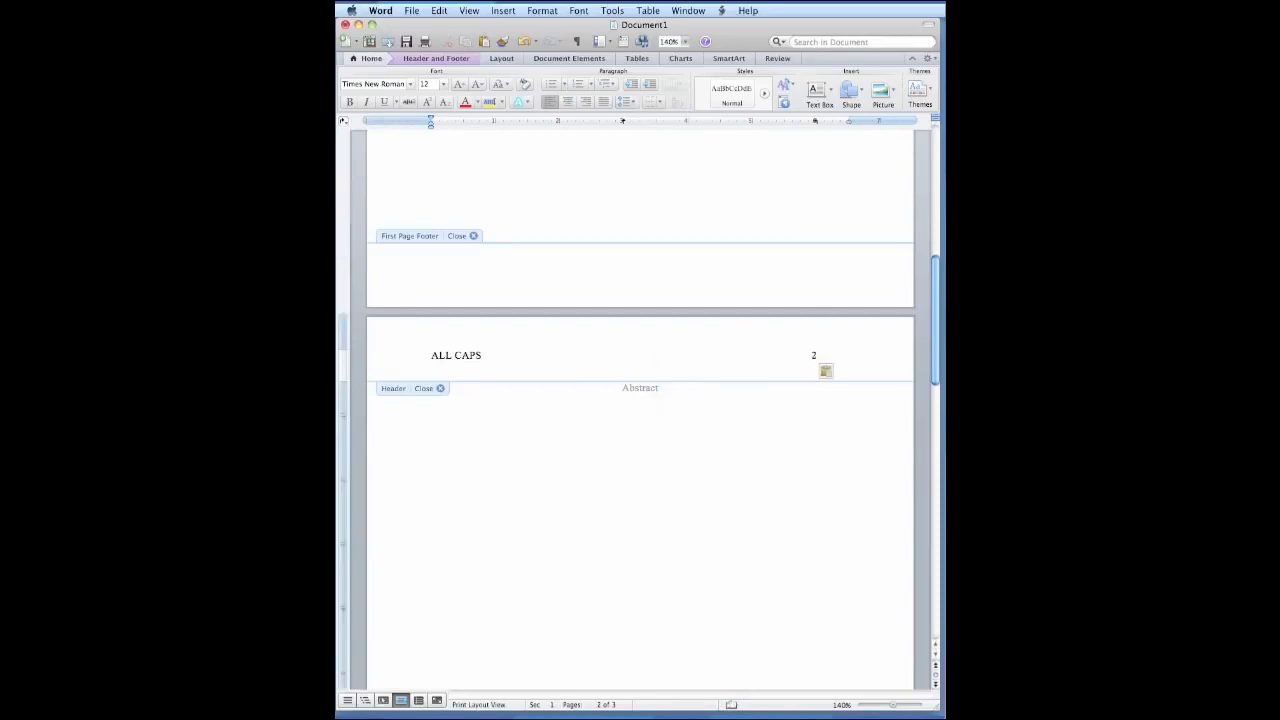
Move the right tab stop of the pasted header to the right margin and return to the body text on page 3.
{"action": "left_click_drag", "start_coordinate": [815, 121], "coordinate": [851, 124]}
{"action": "scroll", "coordinate": [640, 400], "scroll_direction": "down", "scroll_amount": 8}
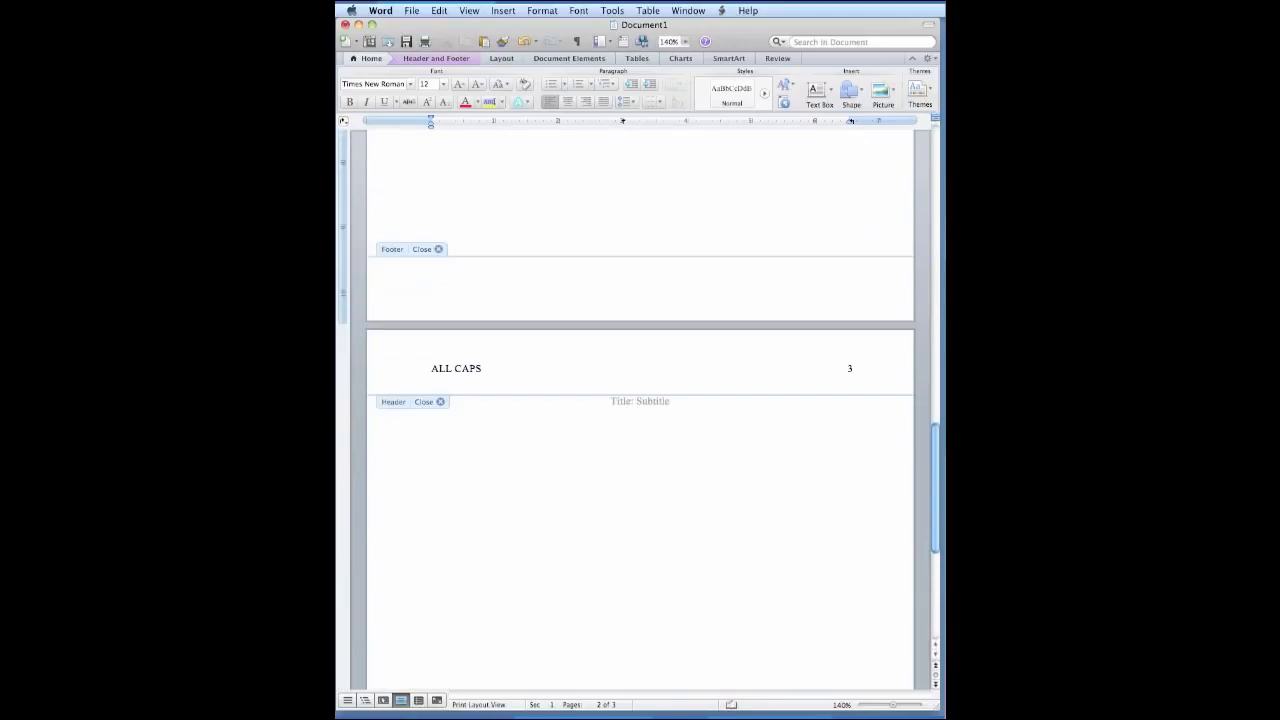
{"action": "double_click", "coordinate": [675, 393]}
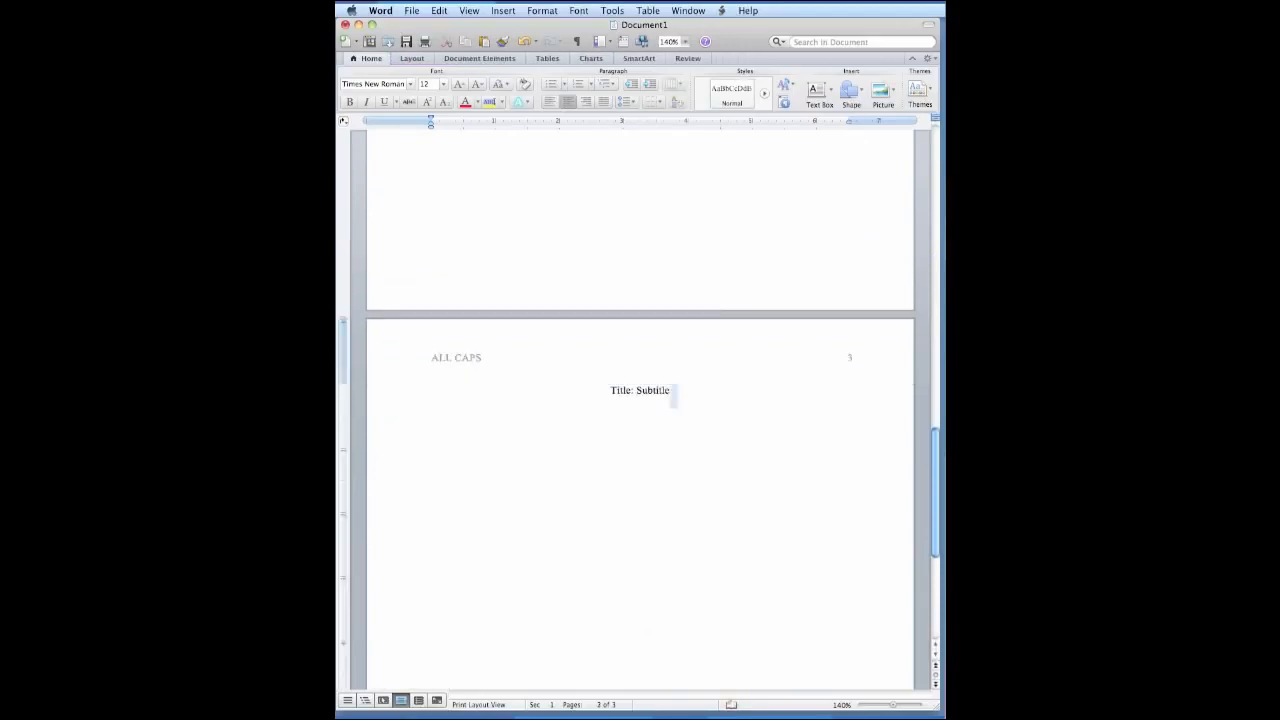
Insert a page break below the body title, remove the first-line indent, and enter the centered heading "References" on the new page.
{"action": "key", "text": "Return"}
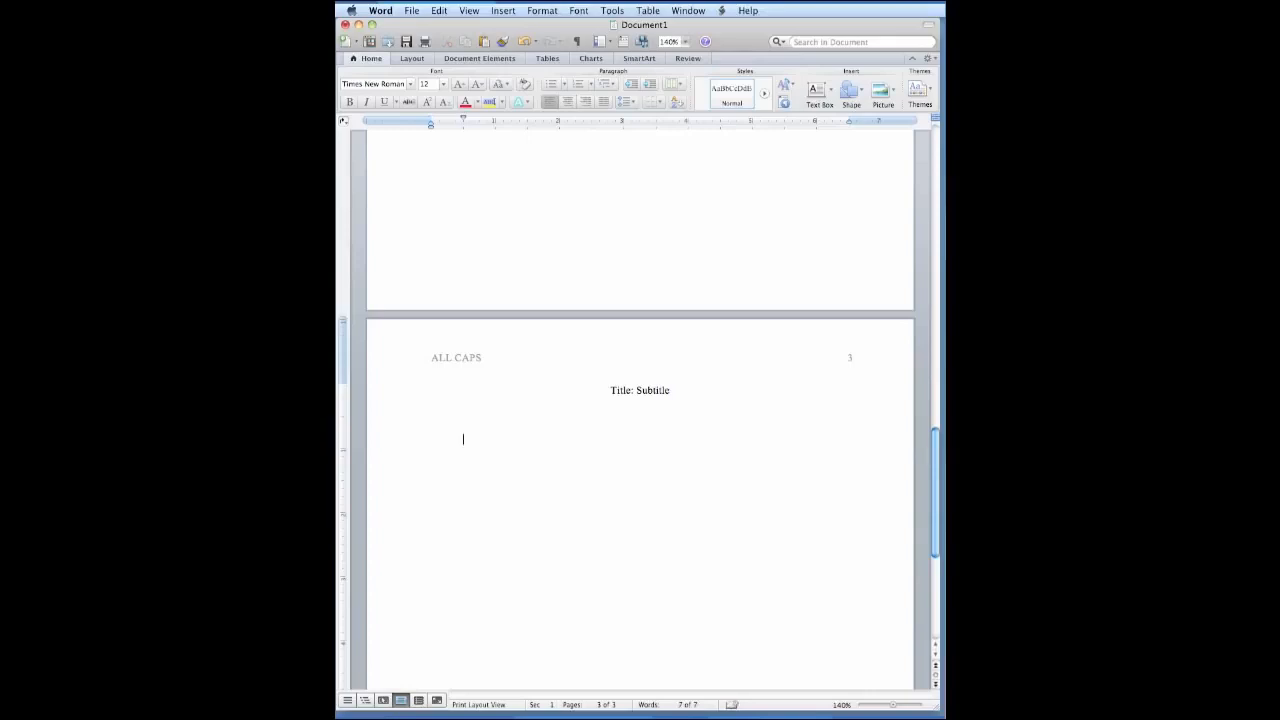
{"action": "left_click", "coordinate": [502, 10]}
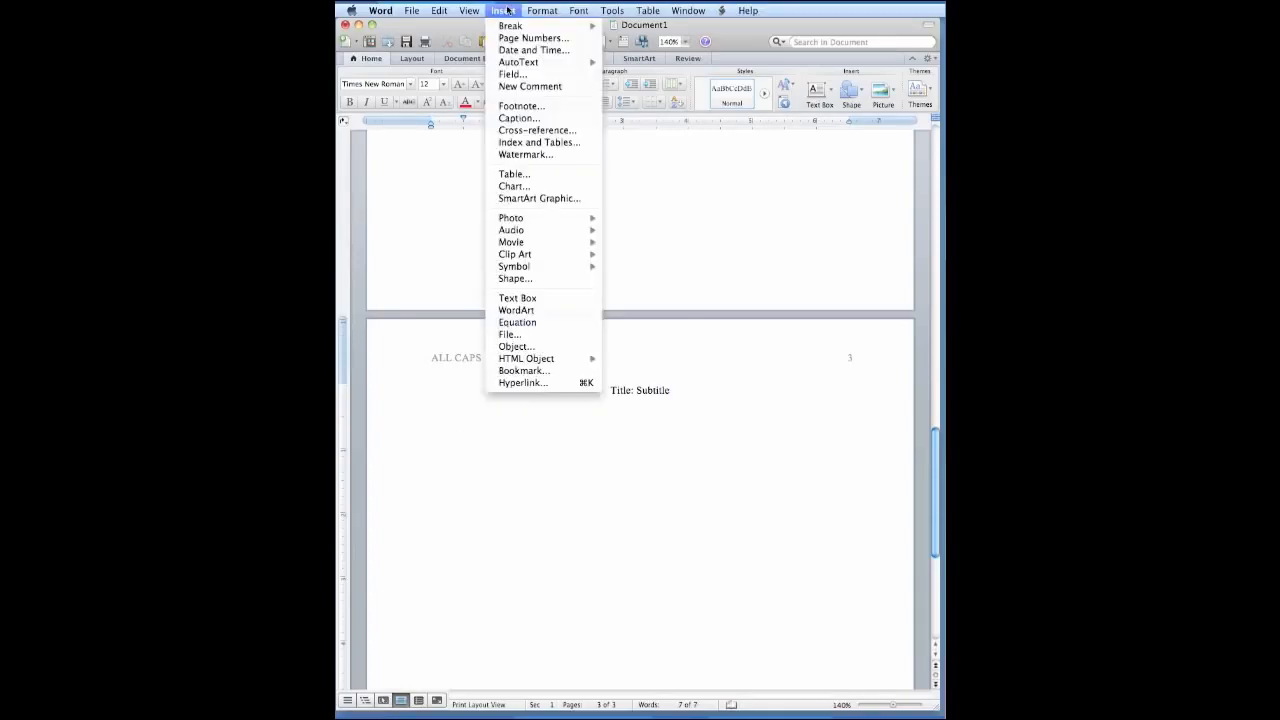
{"action": "mouse_move", "coordinate": [511, 27]}
{"action": "left_click", "coordinate": [640, 29]}
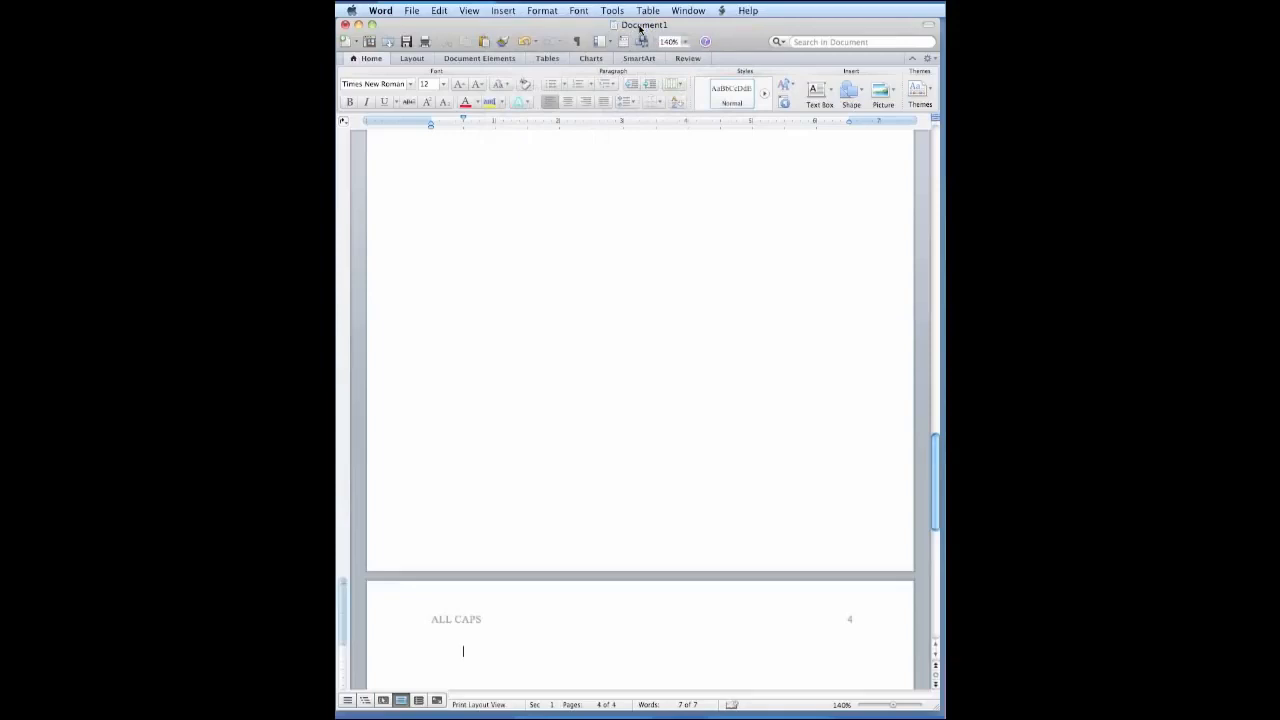
{"action": "left_click_drag", "start_coordinate": [463, 120], "coordinate": [430, 120]}
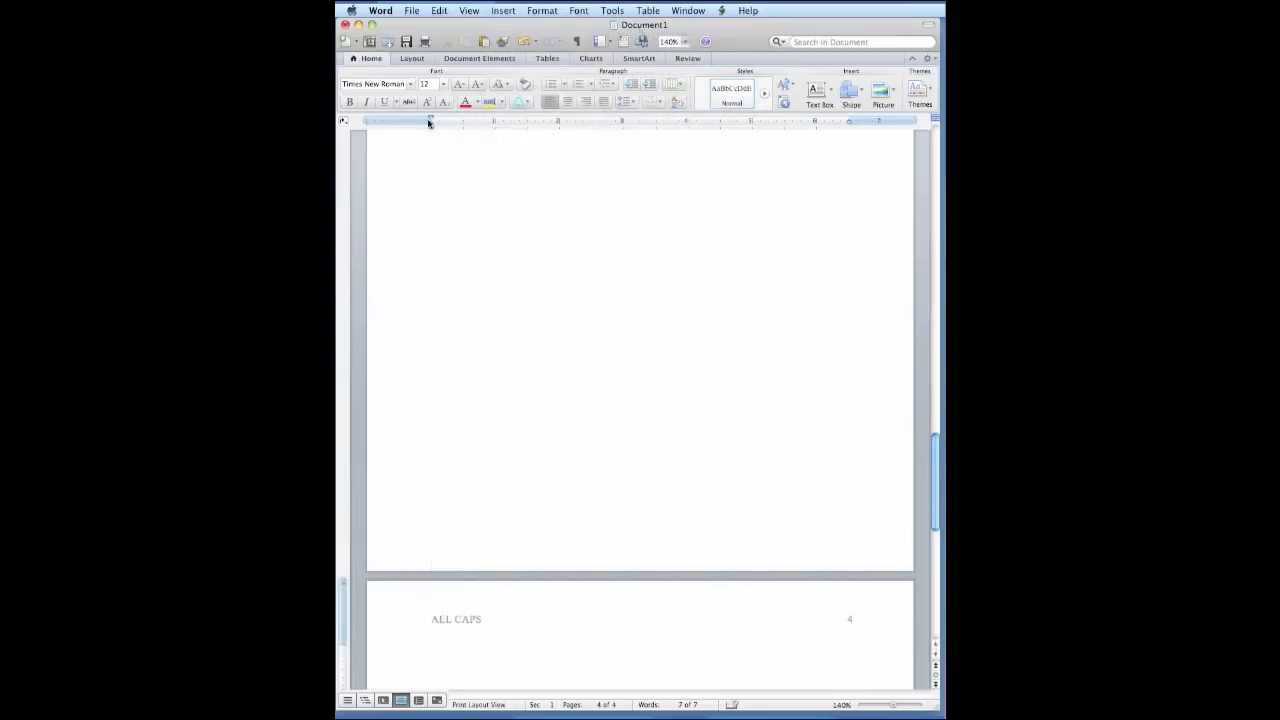
{"action": "left_click", "coordinate": [566, 103]}
{"action": "type", "text": "References"}
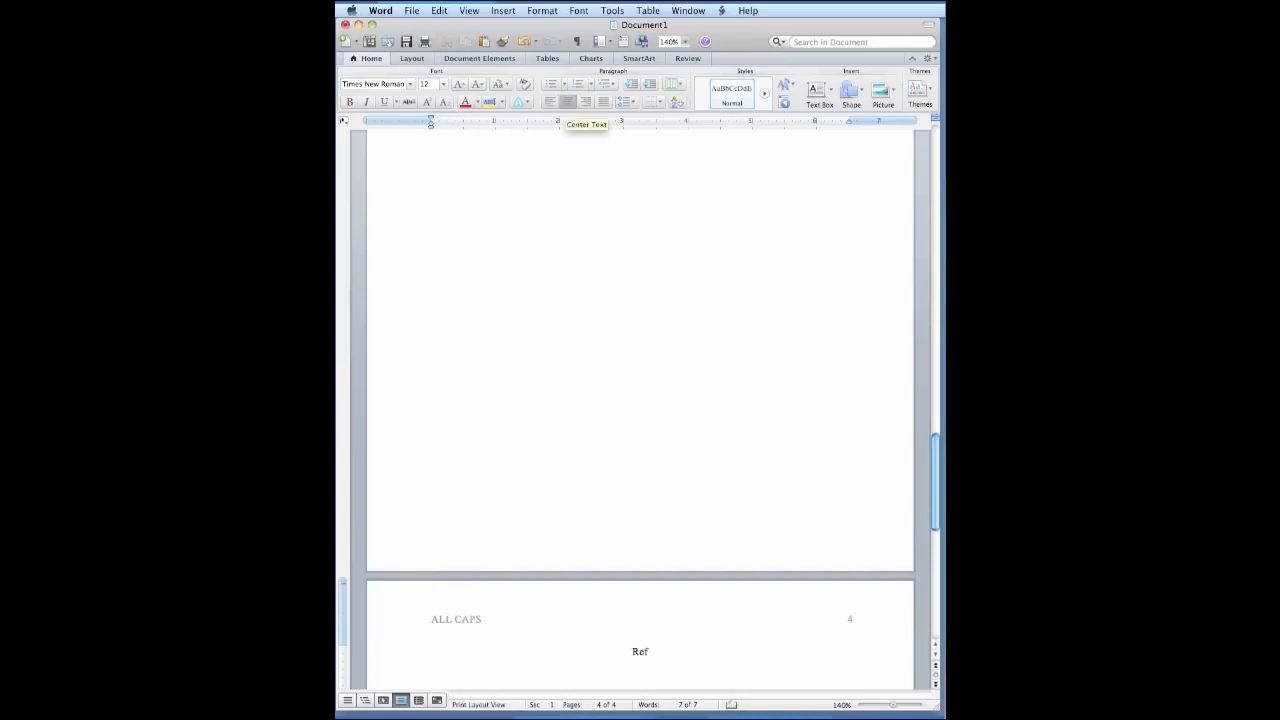
Left-align the line below "References" and give it a 0.5-inch hanging indent.
{"action": "key", "text": "Return"}
{"action": "left_click", "coordinate": [549, 103]}
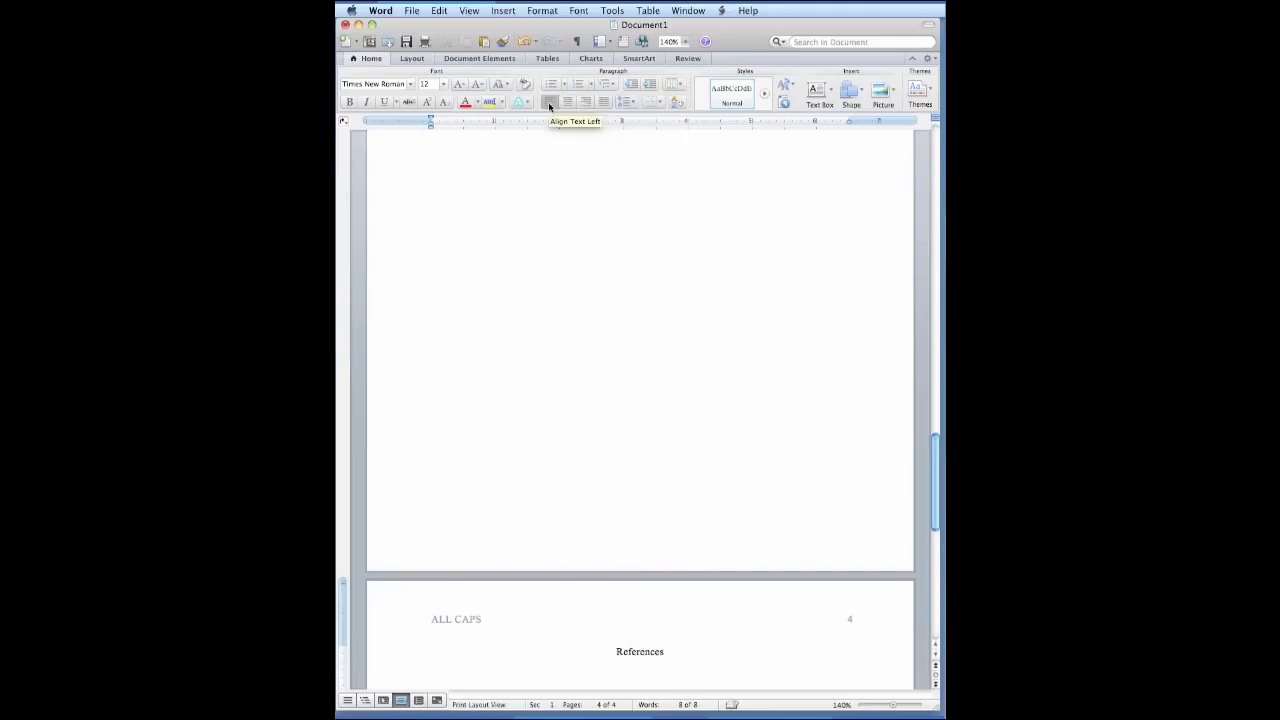
{"action": "left_click_drag", "start_coordinate": [937, 443], "coordinate": [938, 526]}
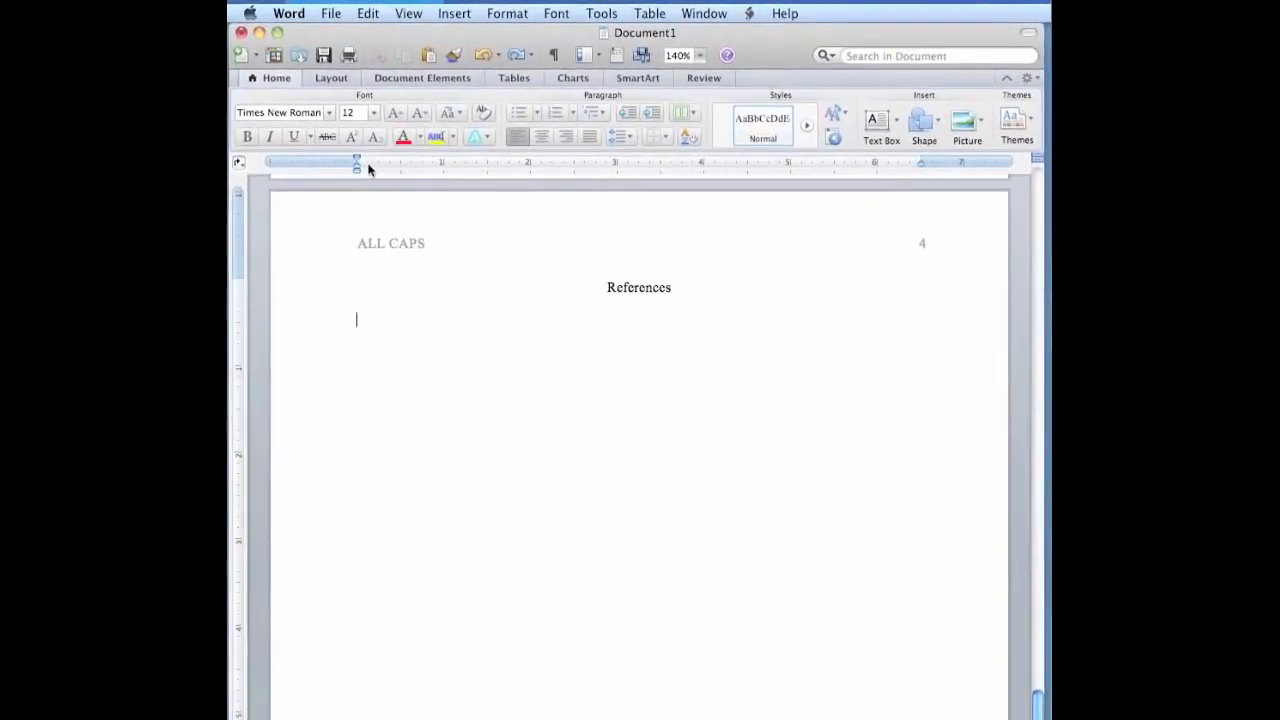
{"action": "mouse_move", "coordinate": [357, 169]}
{"action": "left_mouse_down"}
{"action": "mouse_move", "coordinate": [402, 173]}
{"action": "mouse_move", "coordinate": [400, 160]}
{"action": "left_mouse_up"}
{"action": "left_click", "coordinate": [508, 14]}
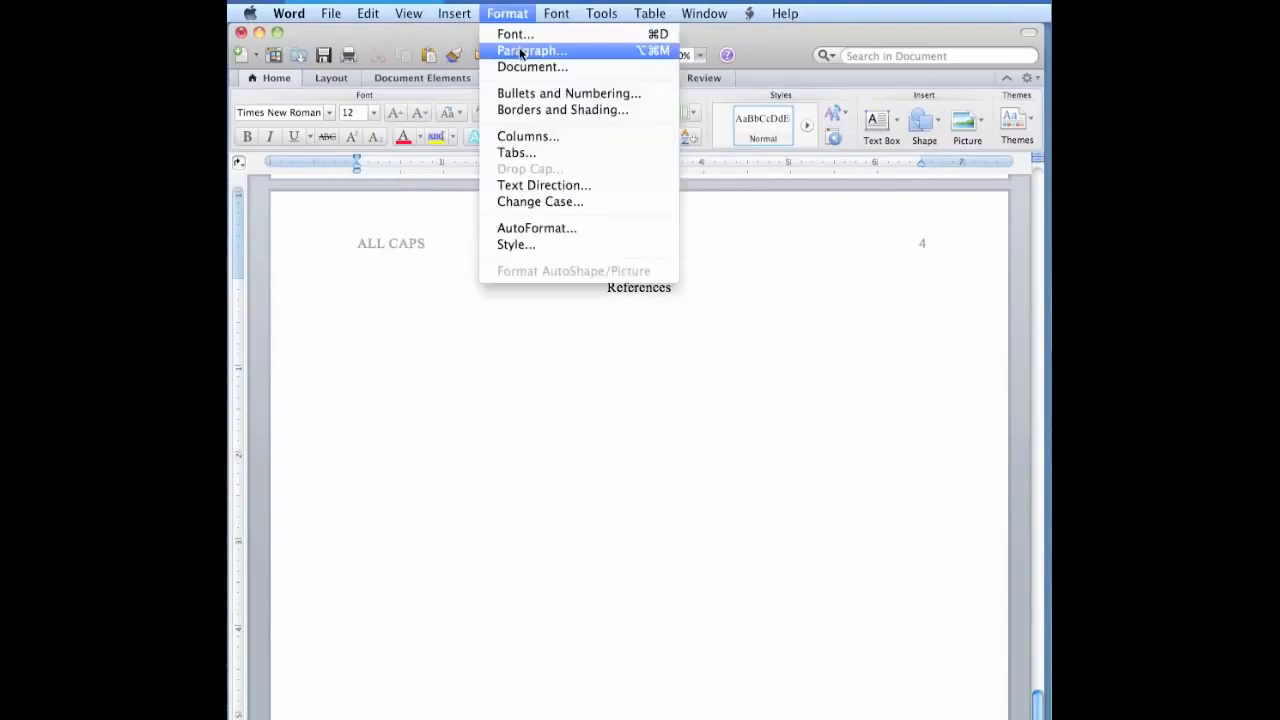
{"action": "left_click", "coordinate": [521, 51]}
{"action": "left_click", "coordinate": [498, 294]}
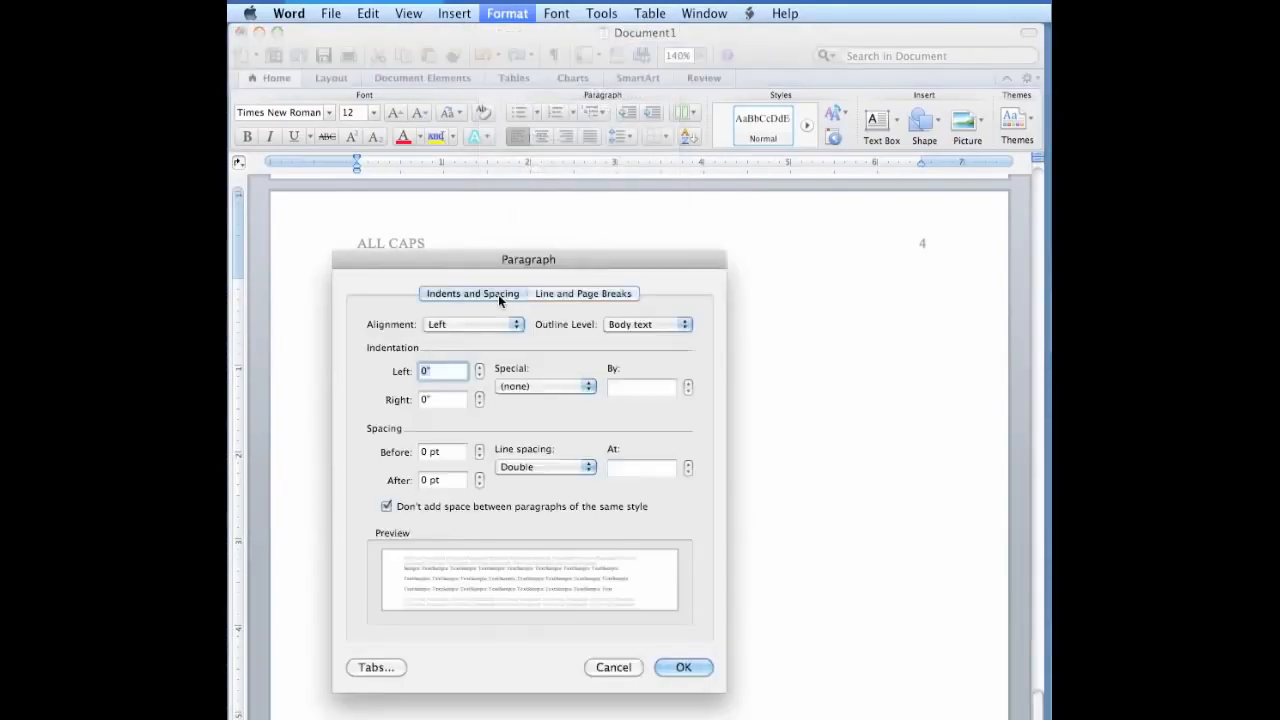
{"action": "left_click", "coordinate": [589, 386]}
{"action": "left_click", "coordinate": [578, 419]}
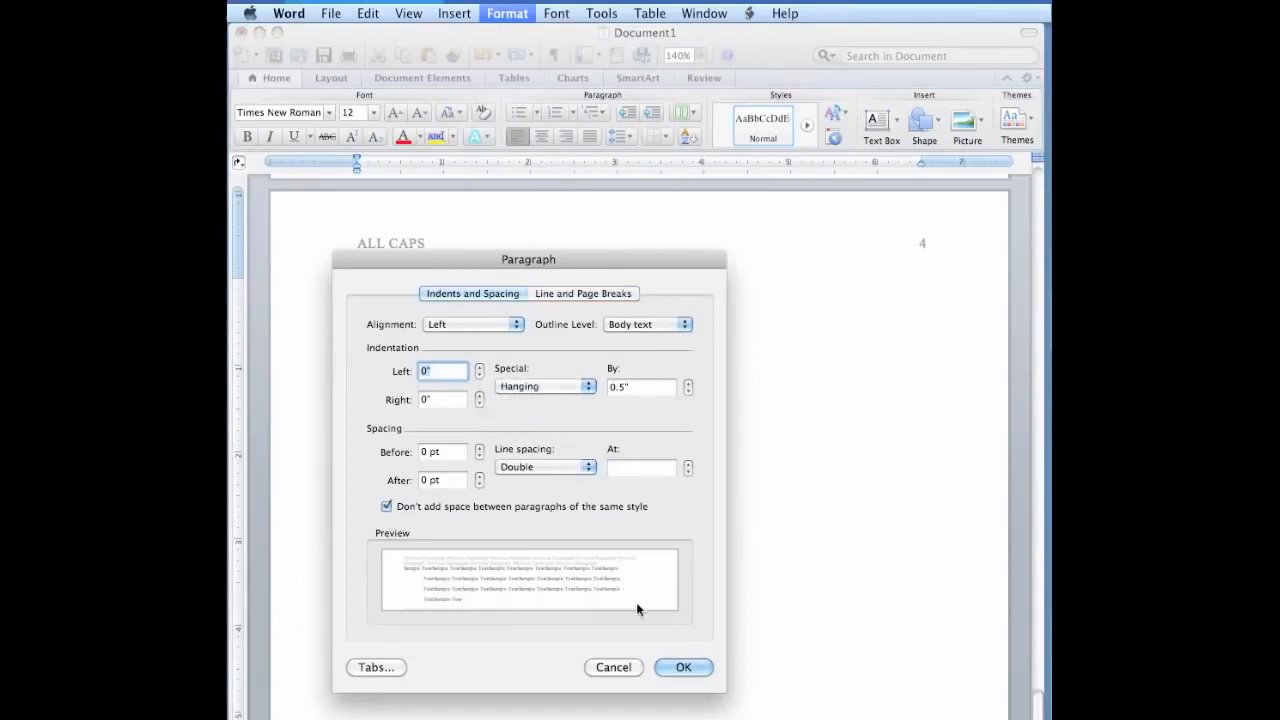
{"action": "left_click", "coordinate": [699, 671]}
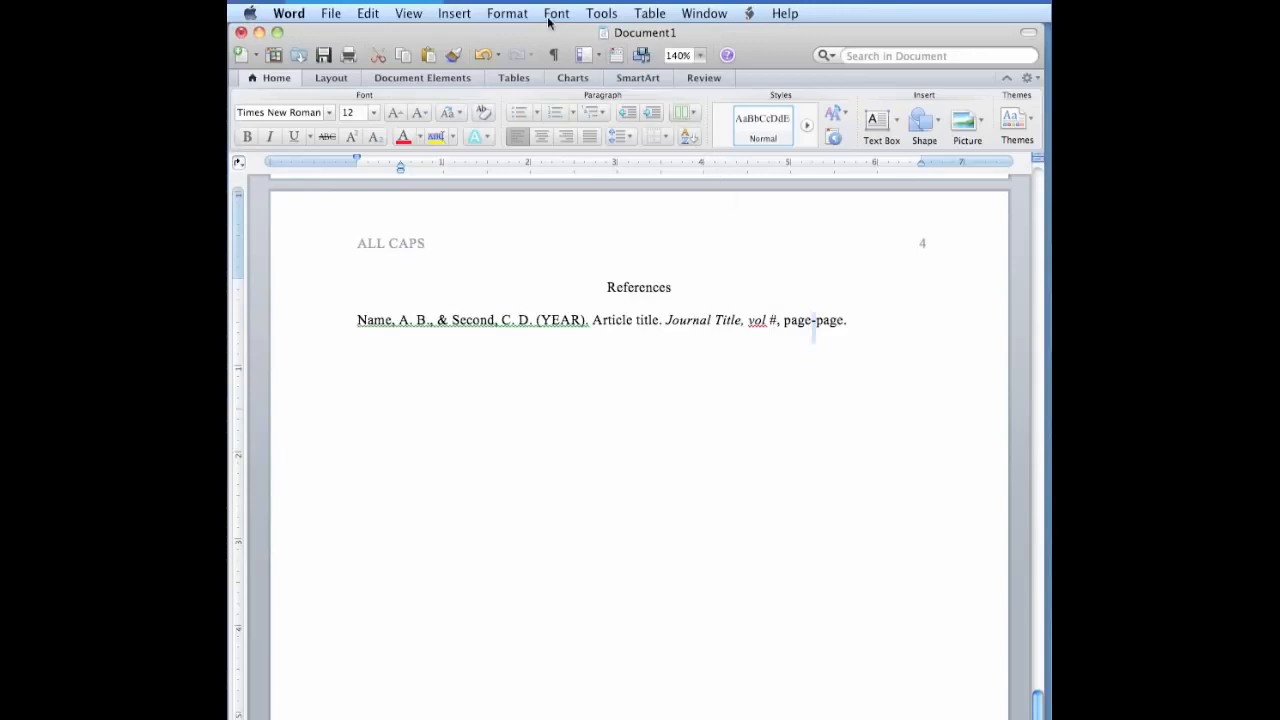
Replace the hyphen in the reference's page range with the En Dash special character.
{"action": "left_click", "coordinate": [441, 16]}
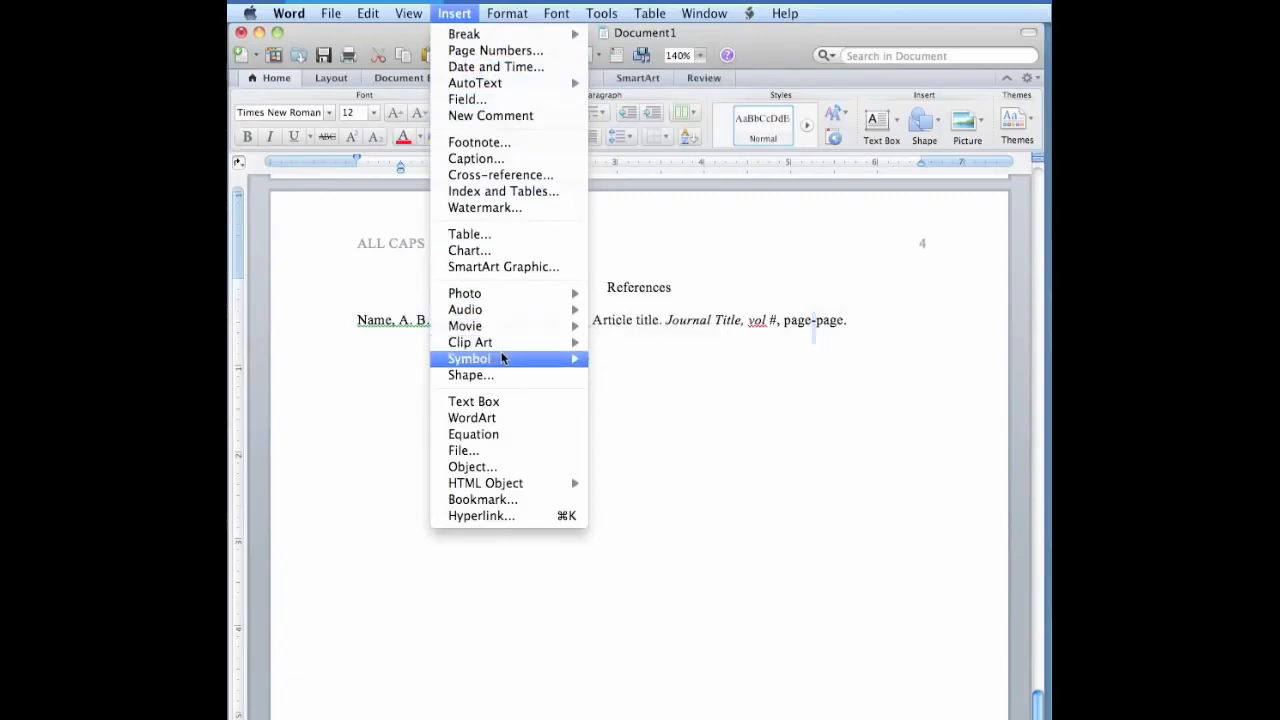
{"action": "mouse_move", "coordinate": [511, 362]}
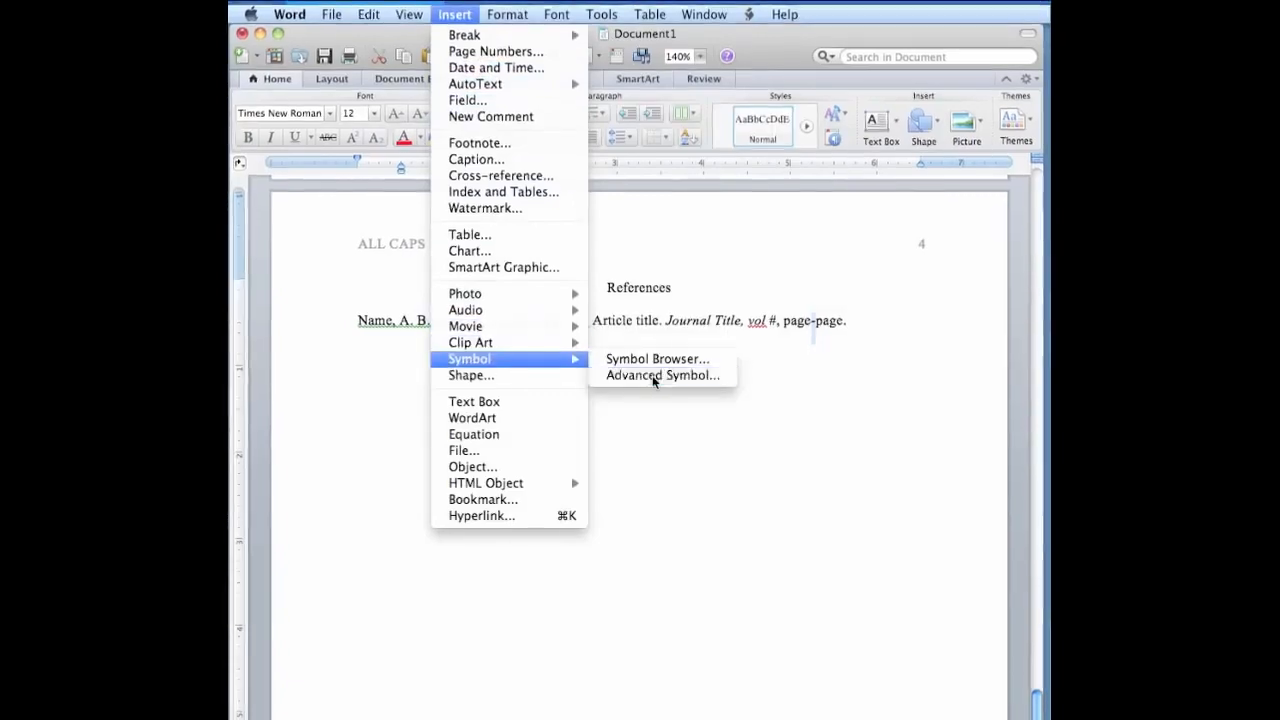
{"action": "left_click", "coordinate": [652, 375]}
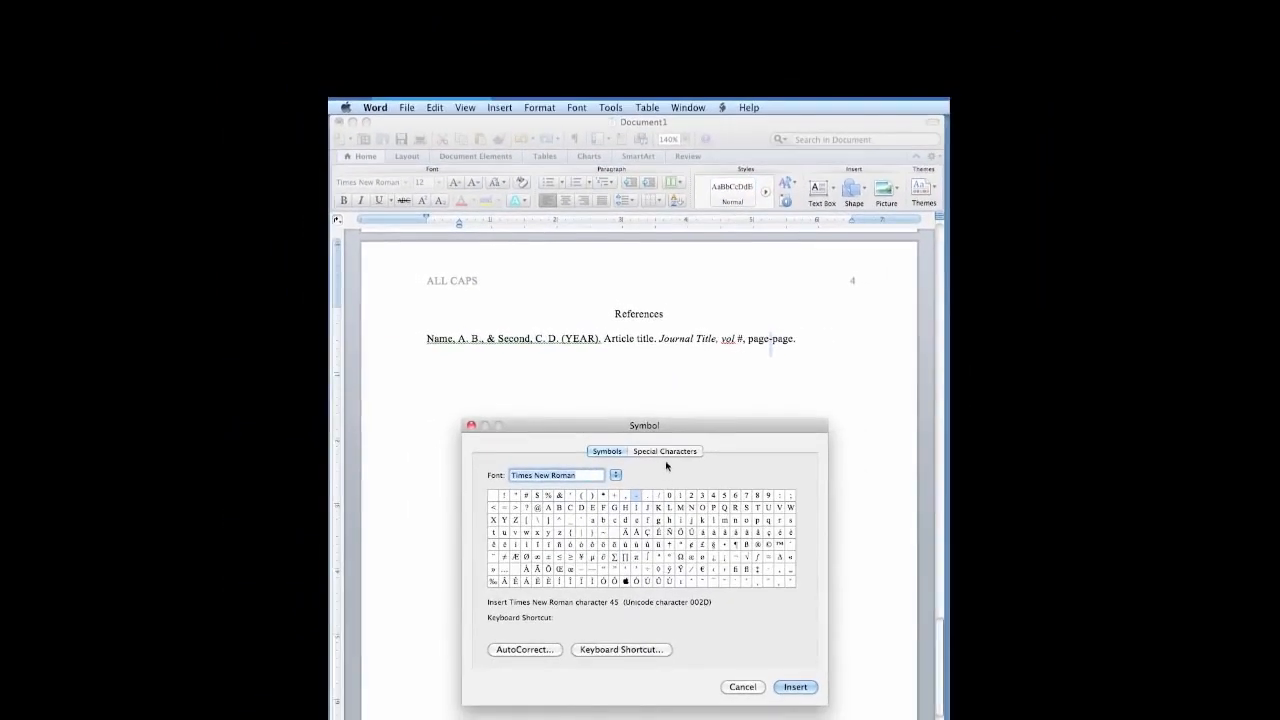
{"action": "left_click", "coordinate": [670, 455]}
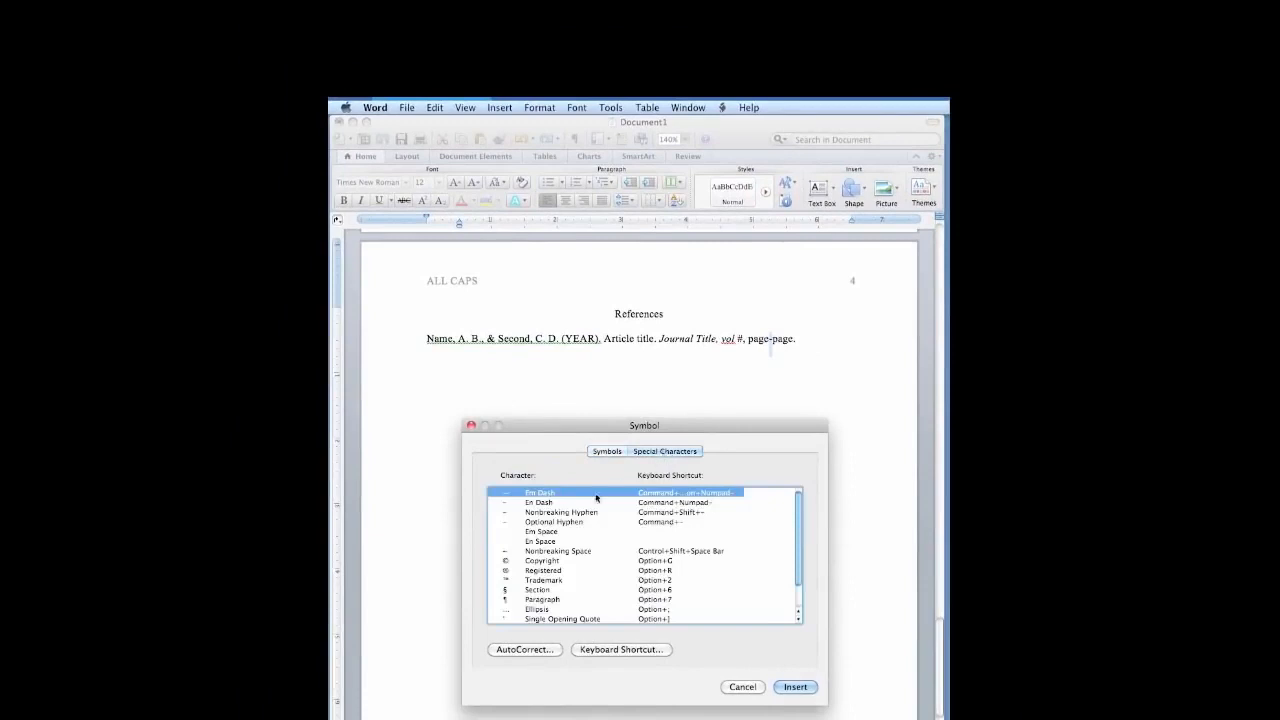
{"action": "left_click", "coordinate": [548, 504]}
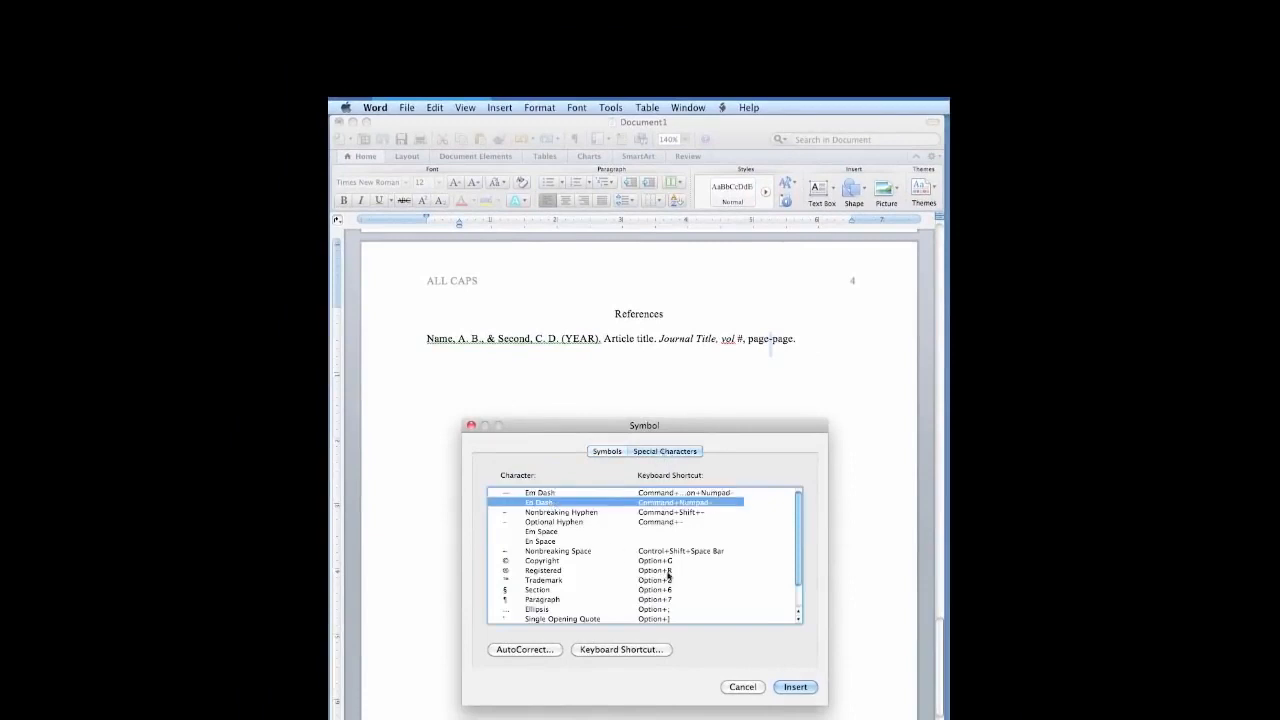
{"action": "left_click", "coordinate": [795, 687]}
Assign the shortcut Command+- to the En Dash character, saved in Normal.dotm, and return to the document.
{"action": "left_click", "coordinate": [620, 649]}
{"action": "key", "text": "super+minus"}
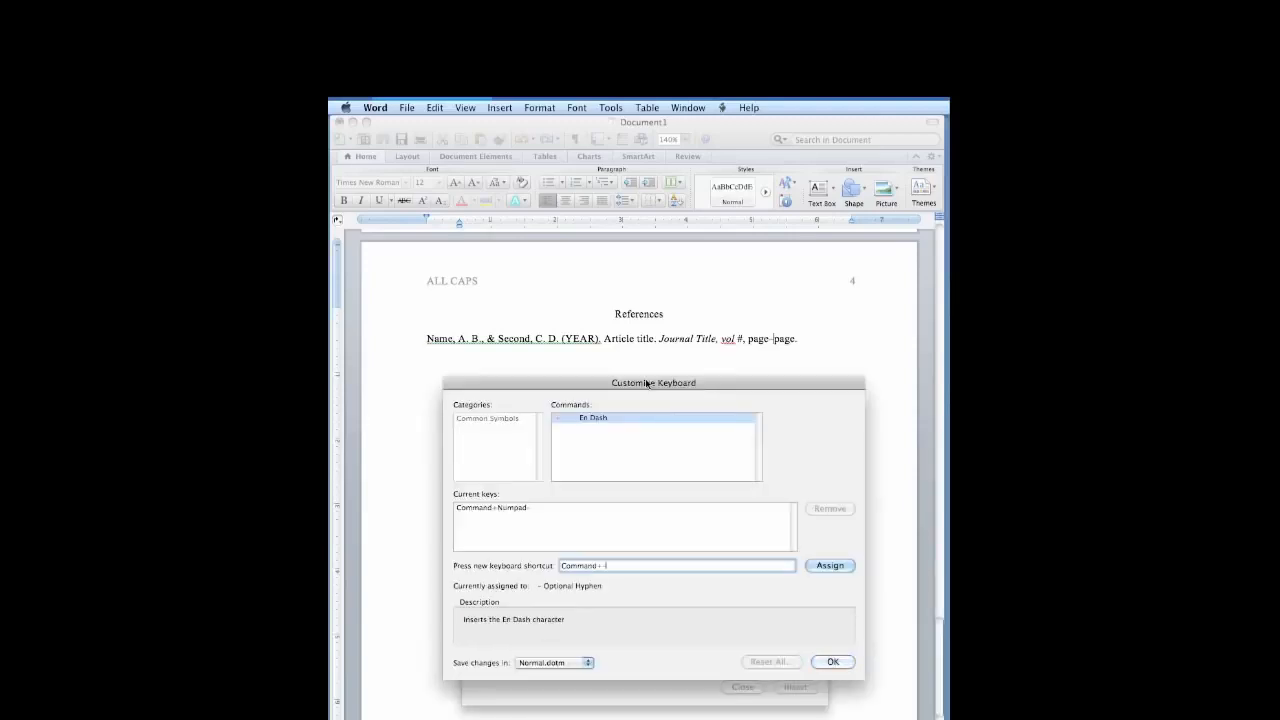
{"action": "left_click", "coordinate": [830, 566]}
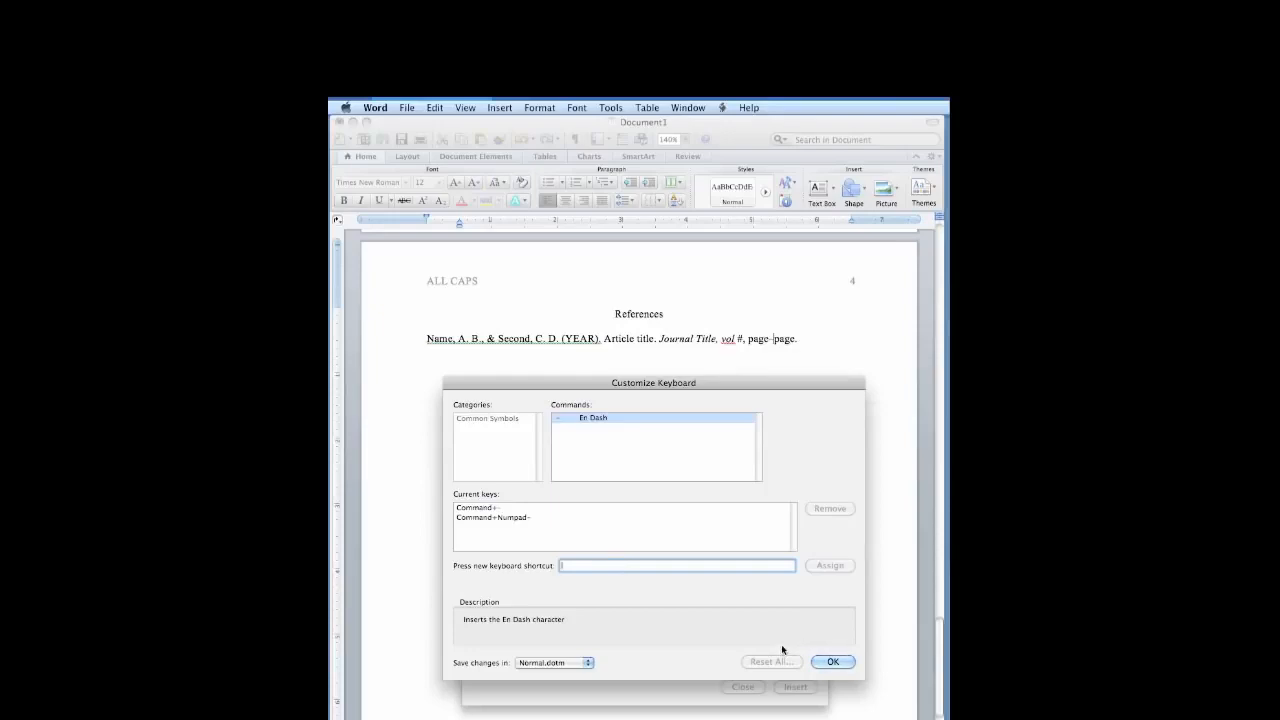
{"action": "left_click", "coordinate": [832, 661]}
{"action": "left_click", "coordinate": [795, 687]}
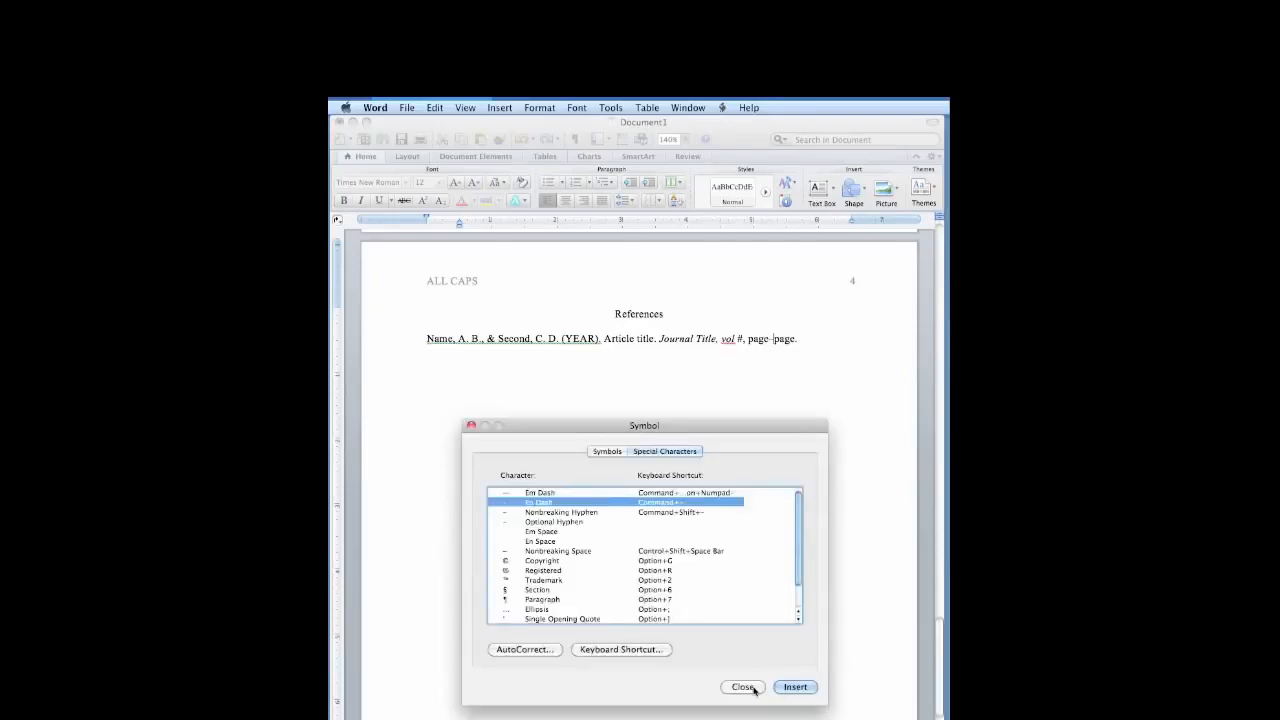
{"action": "left_click", "coordinate": [742, 687]}
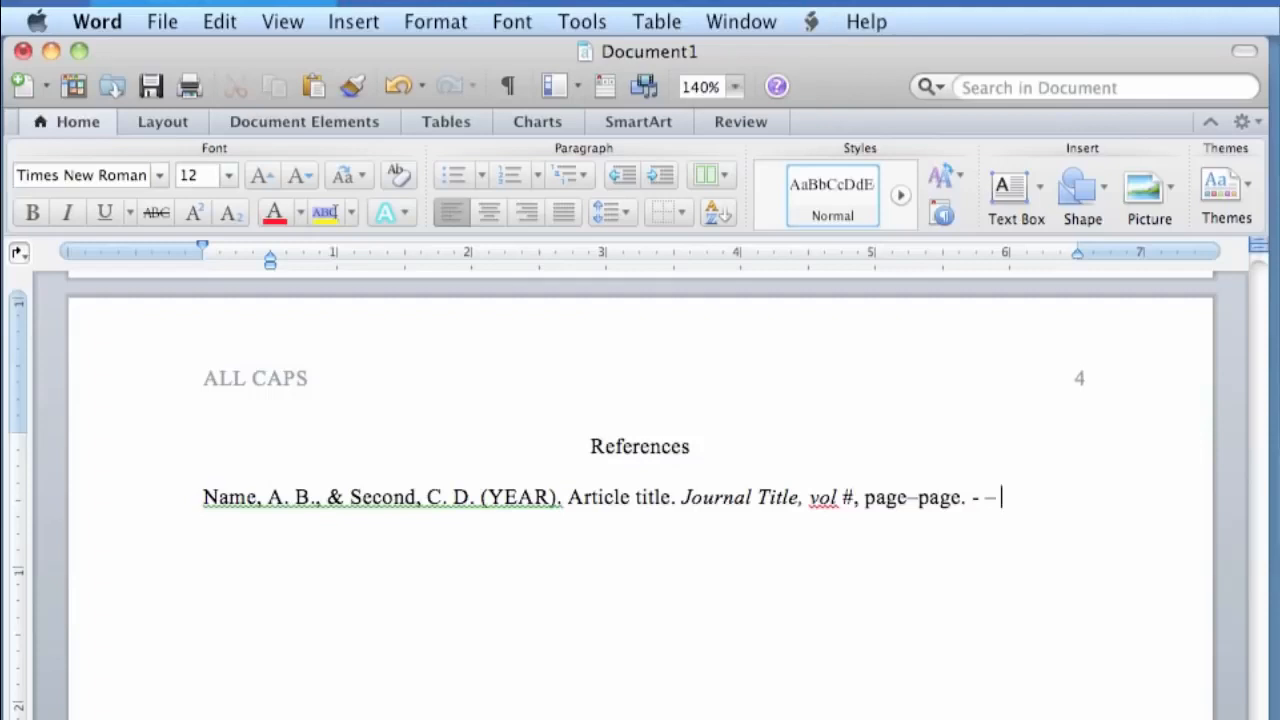
Add an em dash to the sample dashes after the reference, clear all the samples, and delete the page range following "vol #,".
{"action": "type", "text": "—"}
{"action": "key", "text": "BackSpace"}
{"action": "key", "text": "BackSpace"}
{"action": "key", "text": "shift+Left"}
{"action": "key", "text": "shift+Left"}
{"action": "key", "text": "shift+Left"}
{"action": "key", "text": "shift+Left"}
{"action": "key", "text": "shift+Left"}
{"action": "key", "text": "shift+Left"}
{"action": "key", "text": "shift+Left"}
{"action": "key", "text": "shift+Left"}
{"action": "key", "text": "shift+Left"}
{"action": "key", "text": "shift+Left"}
{"action": "key", "text": "shift+Left"}
{"action": "key", "text": "shift+Left"}
{"action": "key", "text": "BackSpace"}
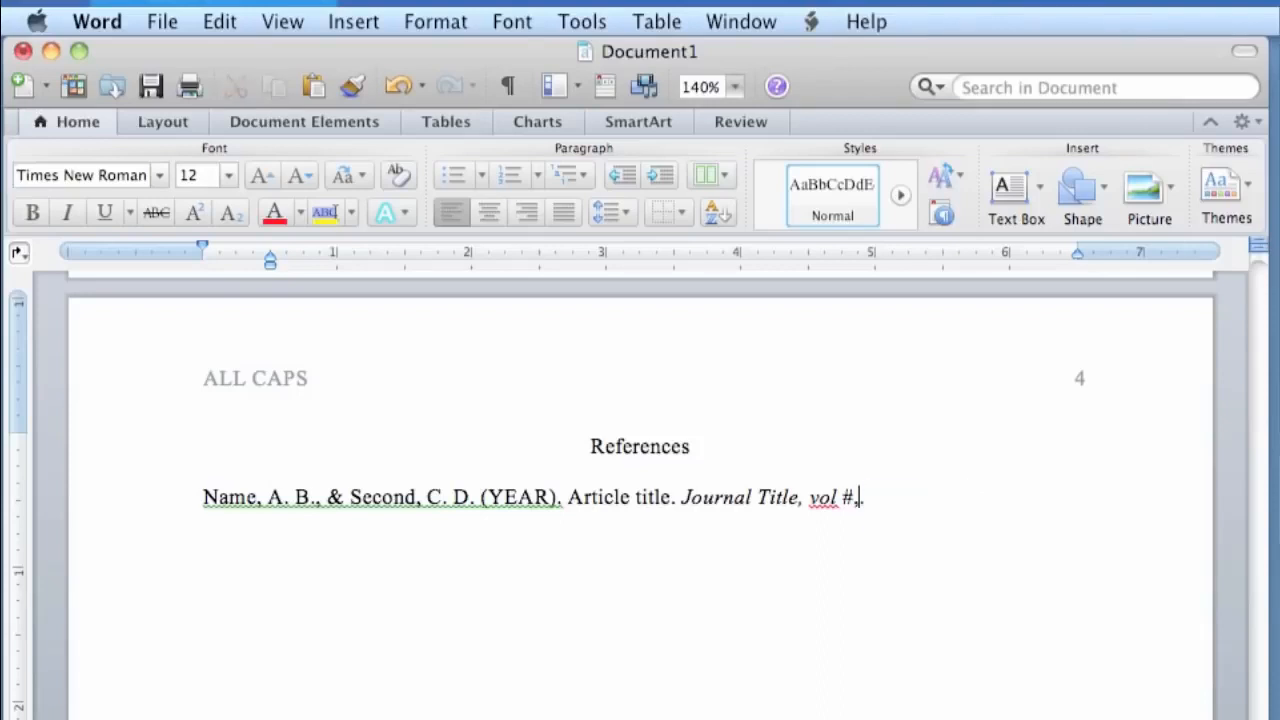
Re-enter the page range as "page - page" after the volume number, with spaces around the dash.
{"action": "type", "text": "page - page"}
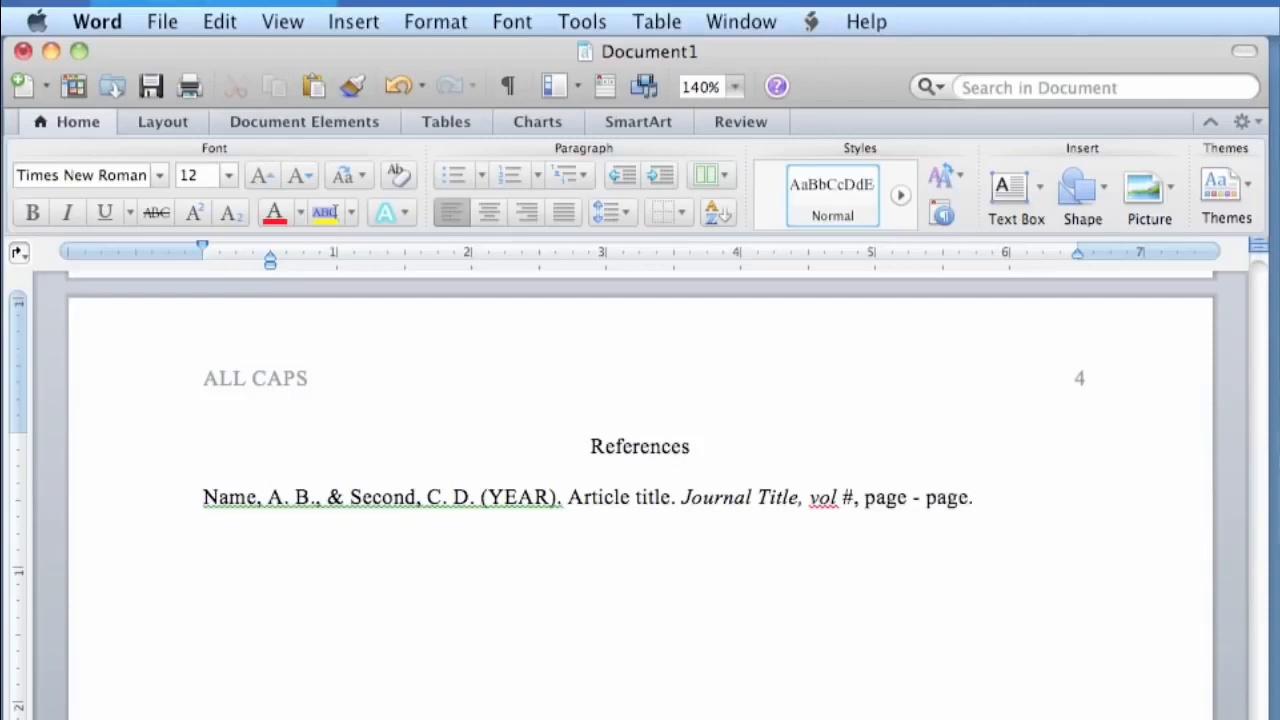
{"action": "type", "text": "."}
{"action": "key", "text": "BackSpace"}
Remove the spaces on both sides of the dash in the reference's page range.
{"action": "key", "text": "Left"}
{"action": "key", "text": "Left"}
{"action": "key", "text": "Left"}
{"action": "key", "text": "Left"}
{"action": "key", "text": "Left"}
{"action": "key", "text": "BackSpace"}
{"action": "key", "text": "Left"}
{"action": "key", "text": "BackSpace"}
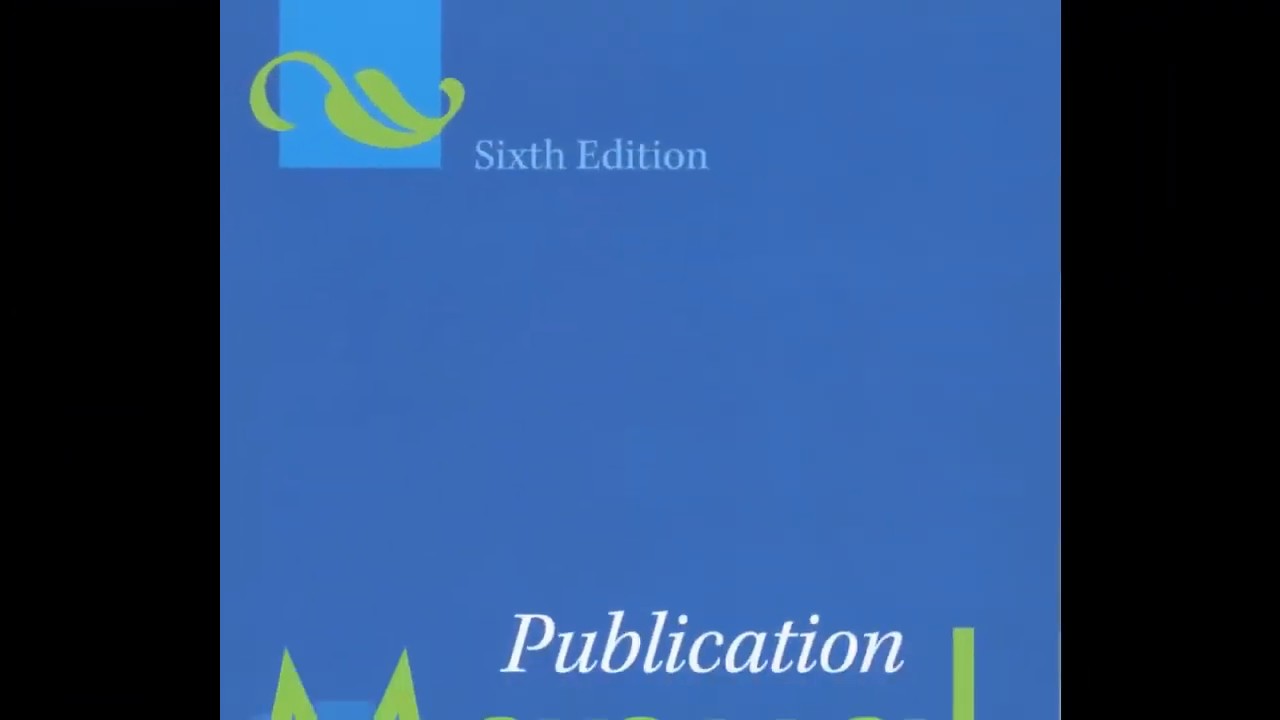